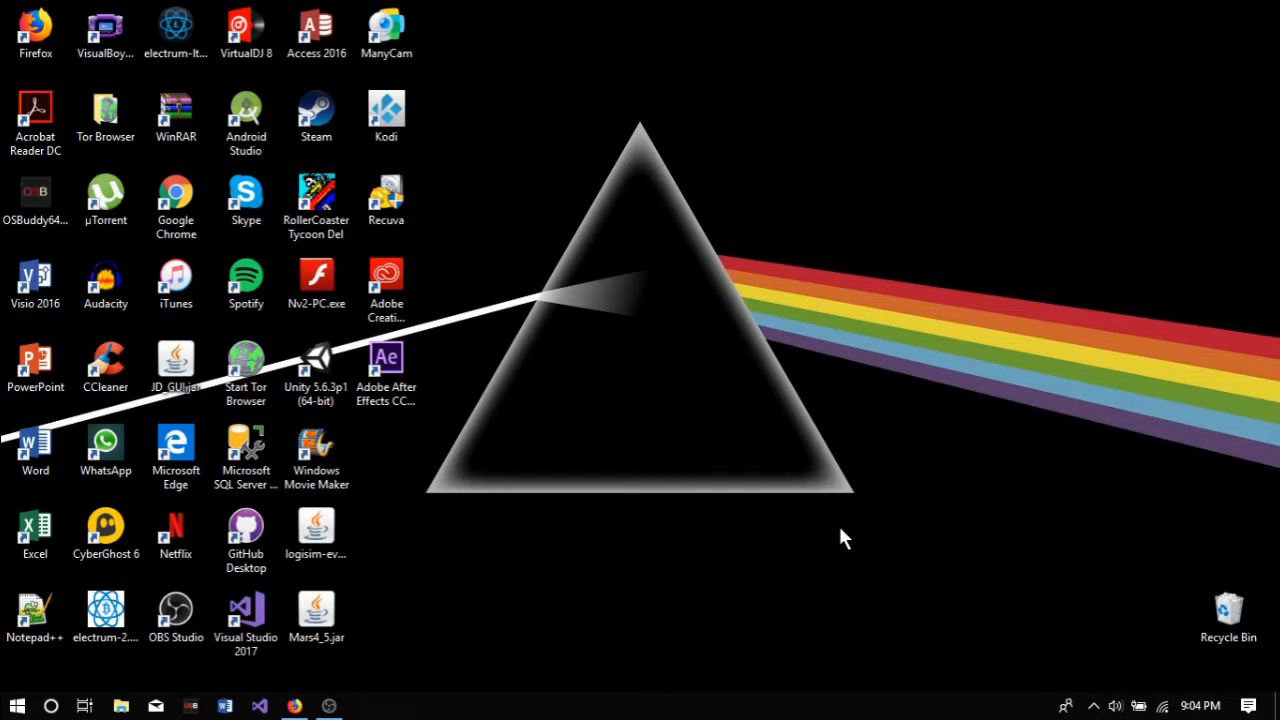
Step: Check the computer's system properties for its Windows edition and system type, closing the windows when done
{"action": "left_click", "coordinate": [120, 706]}
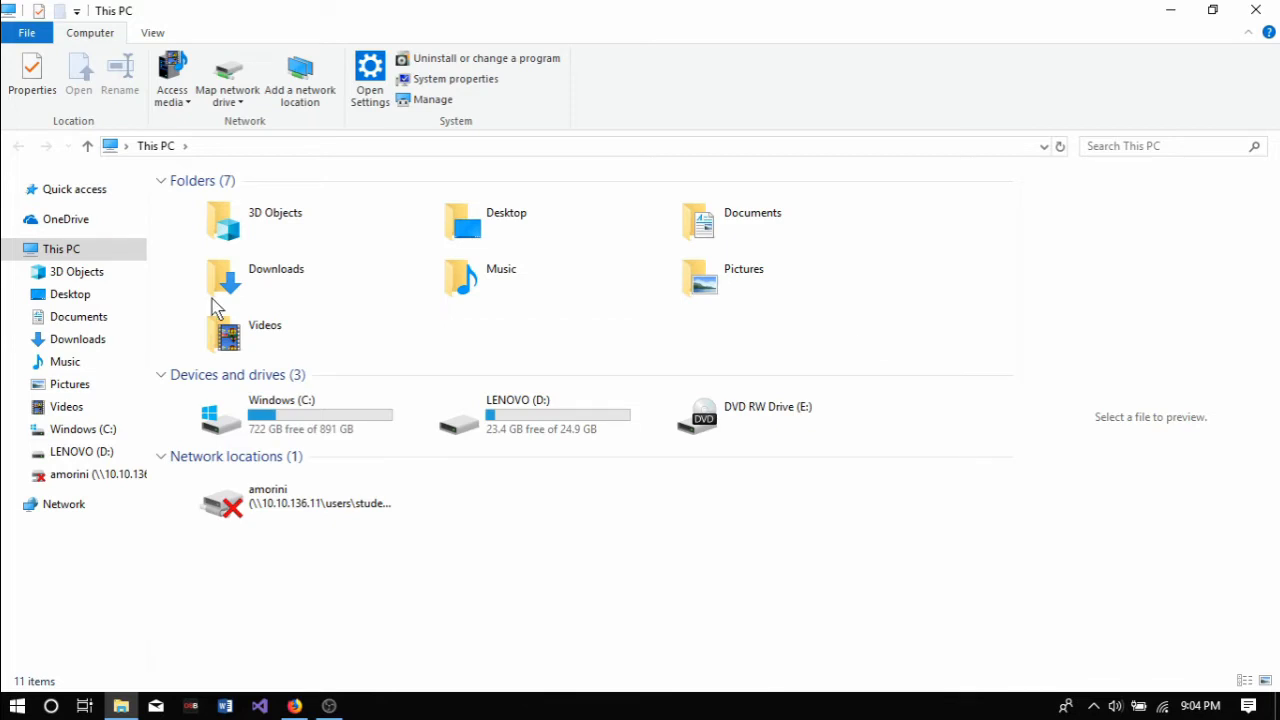
{"action": "right_click", "coordinate": [112, 249]}
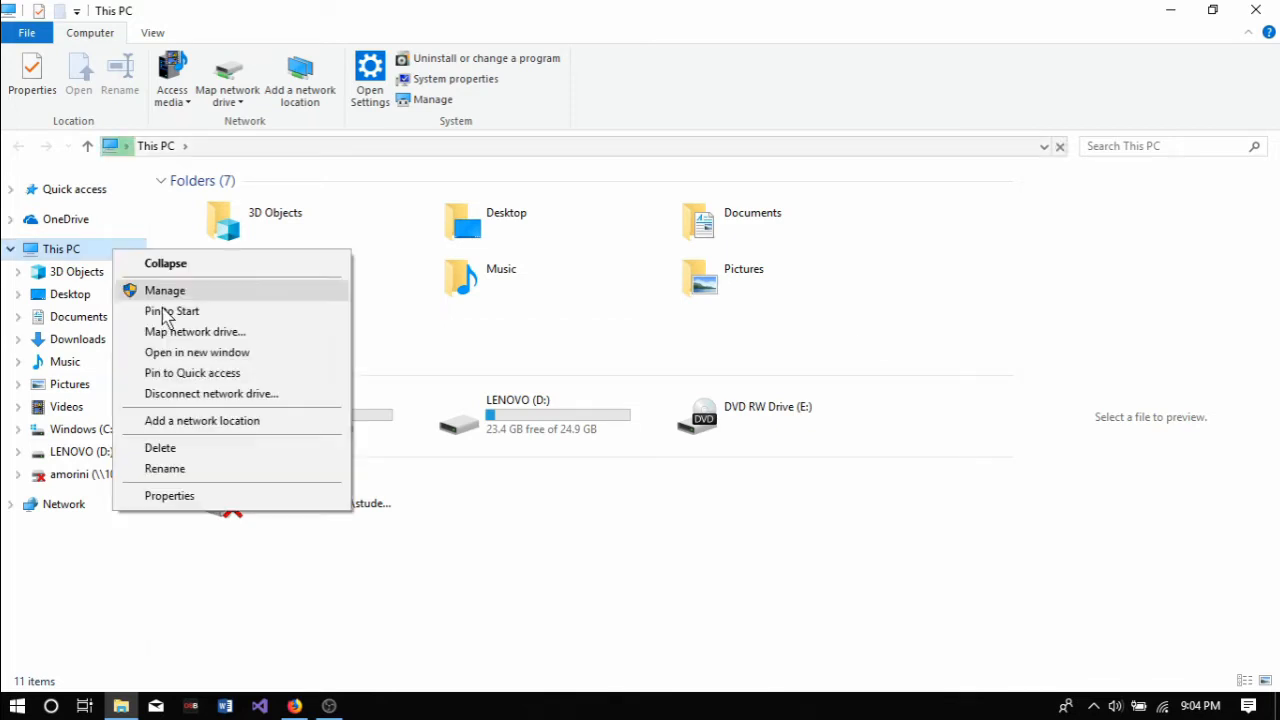
{"action": "left_click", "coordinate": [170, 496]}
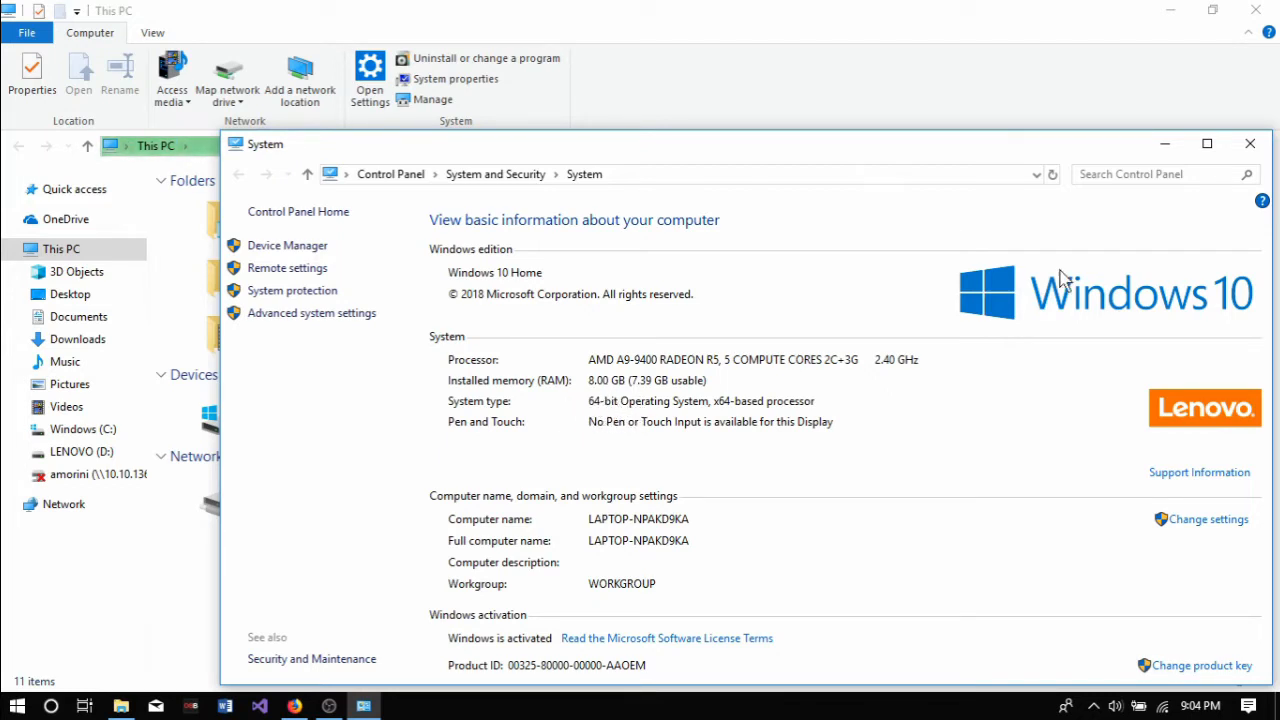
{"action": "left_click", "coordinate": [1251, 147]}
{"action": "left_click", "coordinate": [1255, 9]}
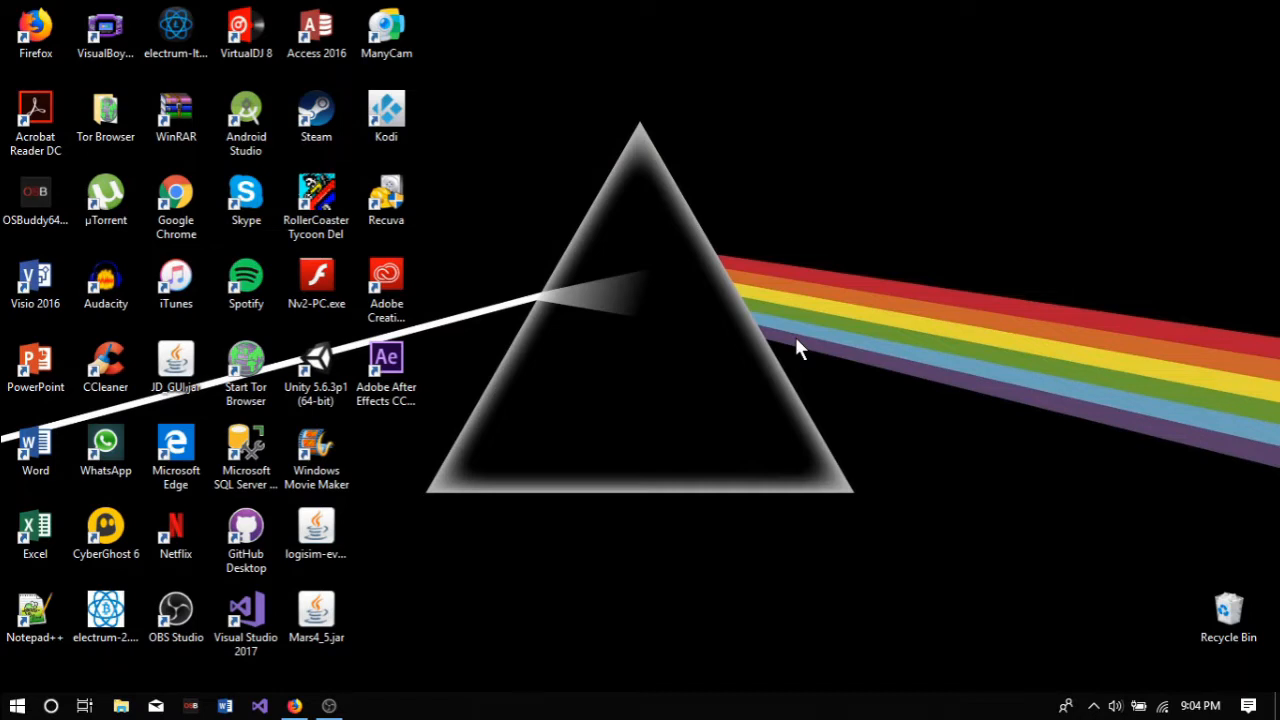
Step: In Firefox, accept the Java SE Development Kit 10.0.1 license and save jdk-10.0.1_windows-x64_bin.exe to the Program Setups folder
{"action": "mouse_move", "coordinate": [296, 704]}
{"action": "left_click", "coordinate": [306, 645]}
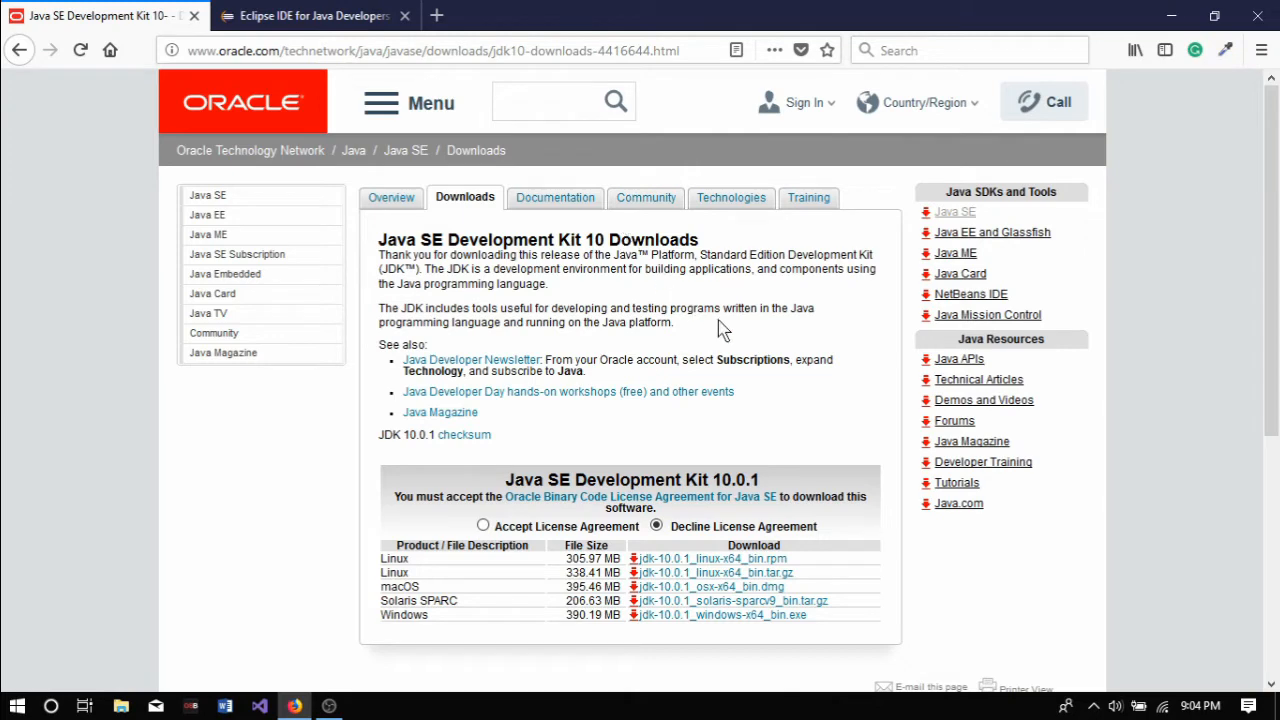
{"action": "scroll", "coordinate": [734, 335], "scroll_direction": "down", "scroll_amount": 3}
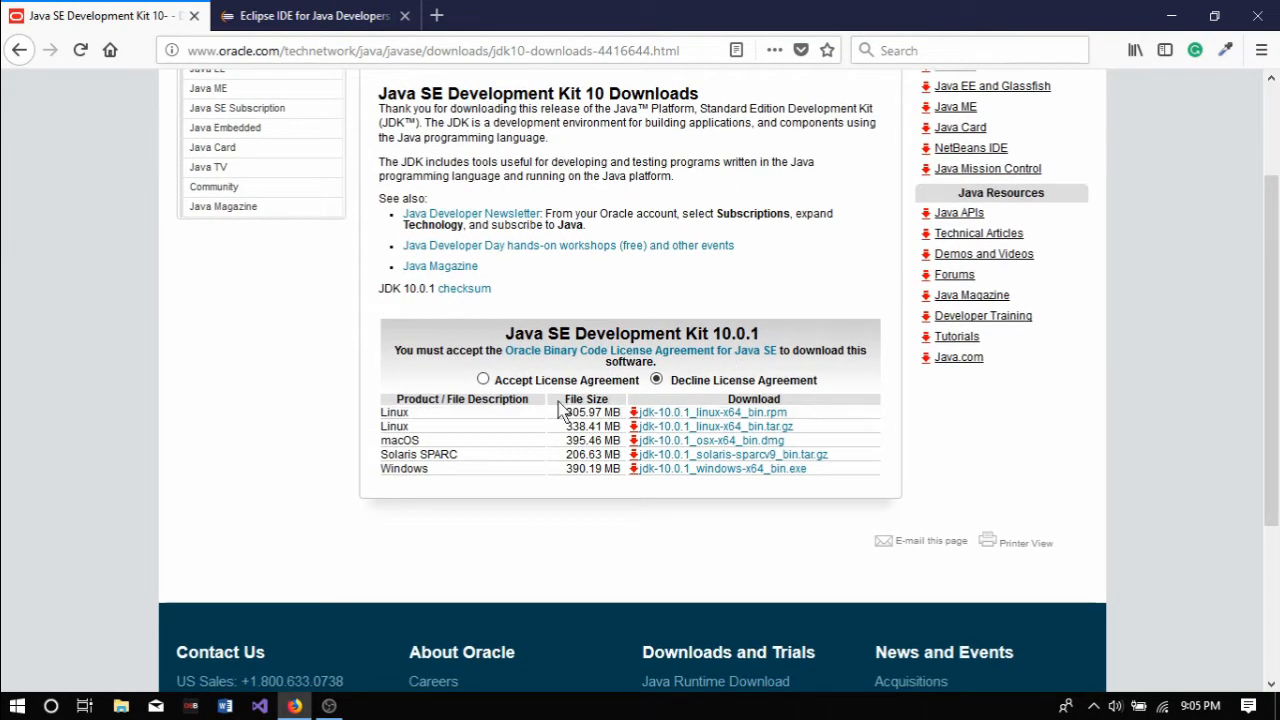
{"action": "left_click", "coordinate": [483, 380]}
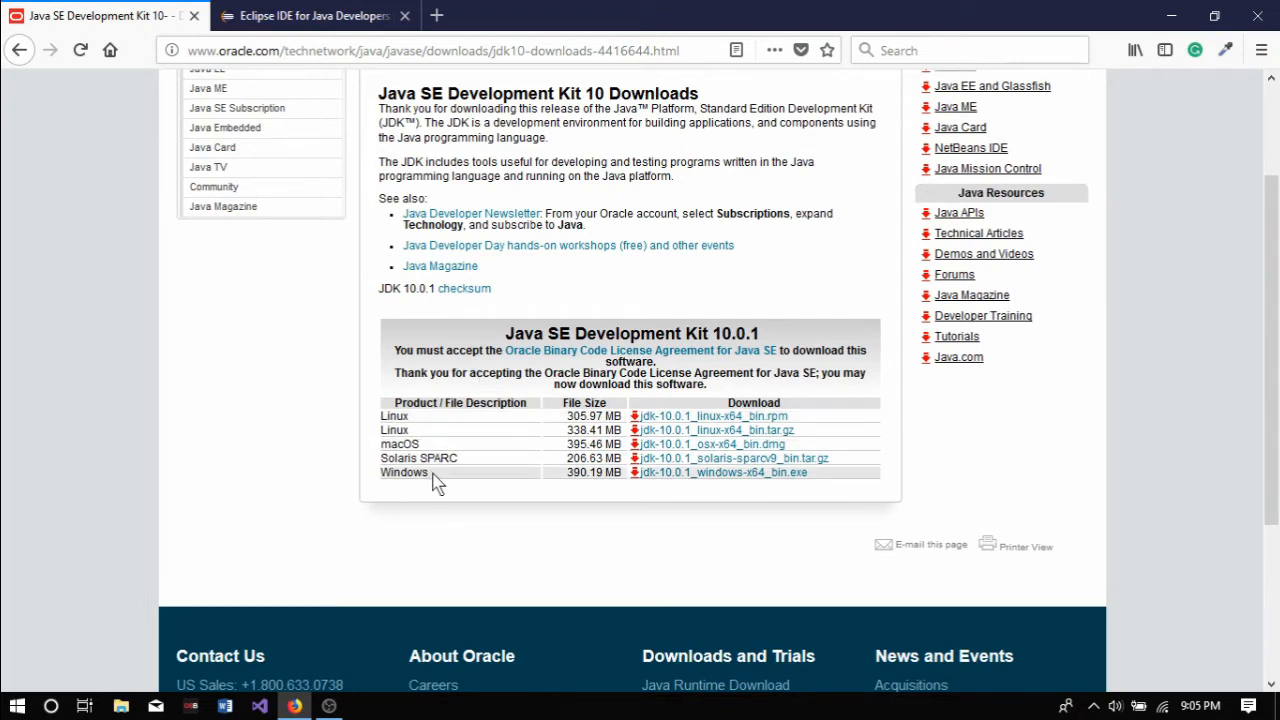
{"action": "left_click", "coordinate": [679, 484]}
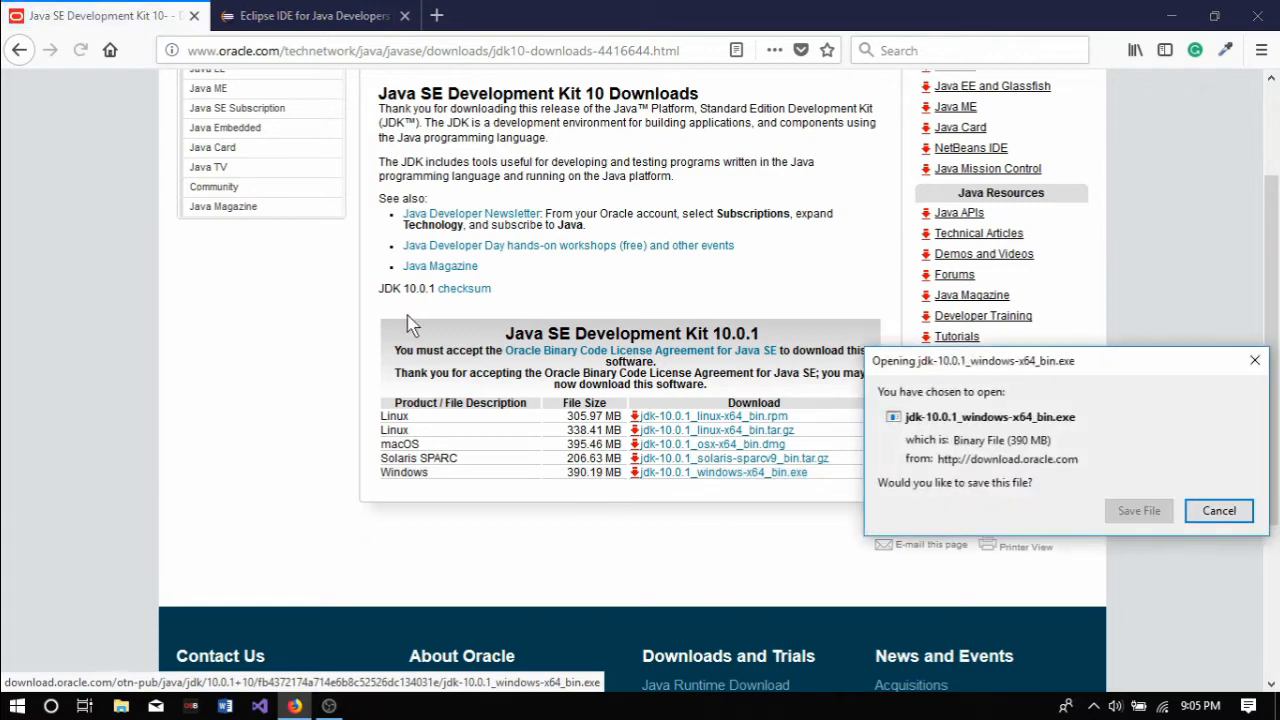
{"action": "left_click_drag", "start_coordinate": [977, 372], "coordinate": [590, 234]}
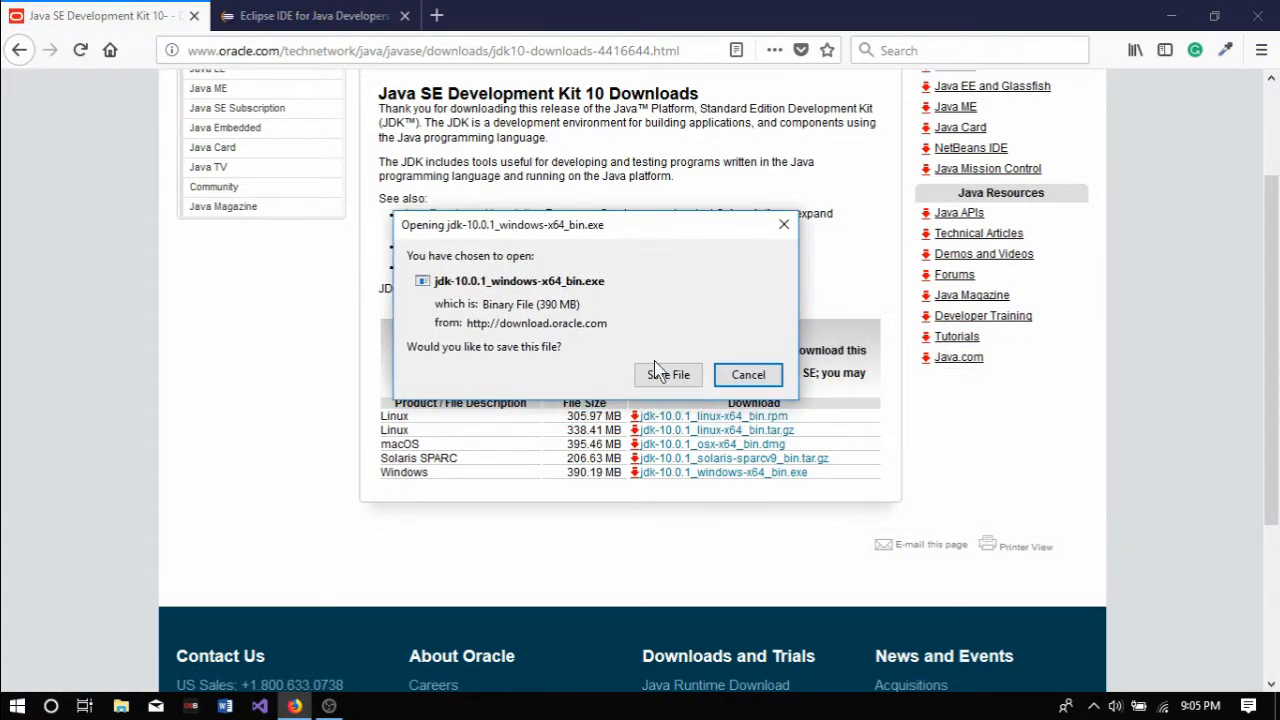
{"action": "left_click", "coordinate": [745, 371]}
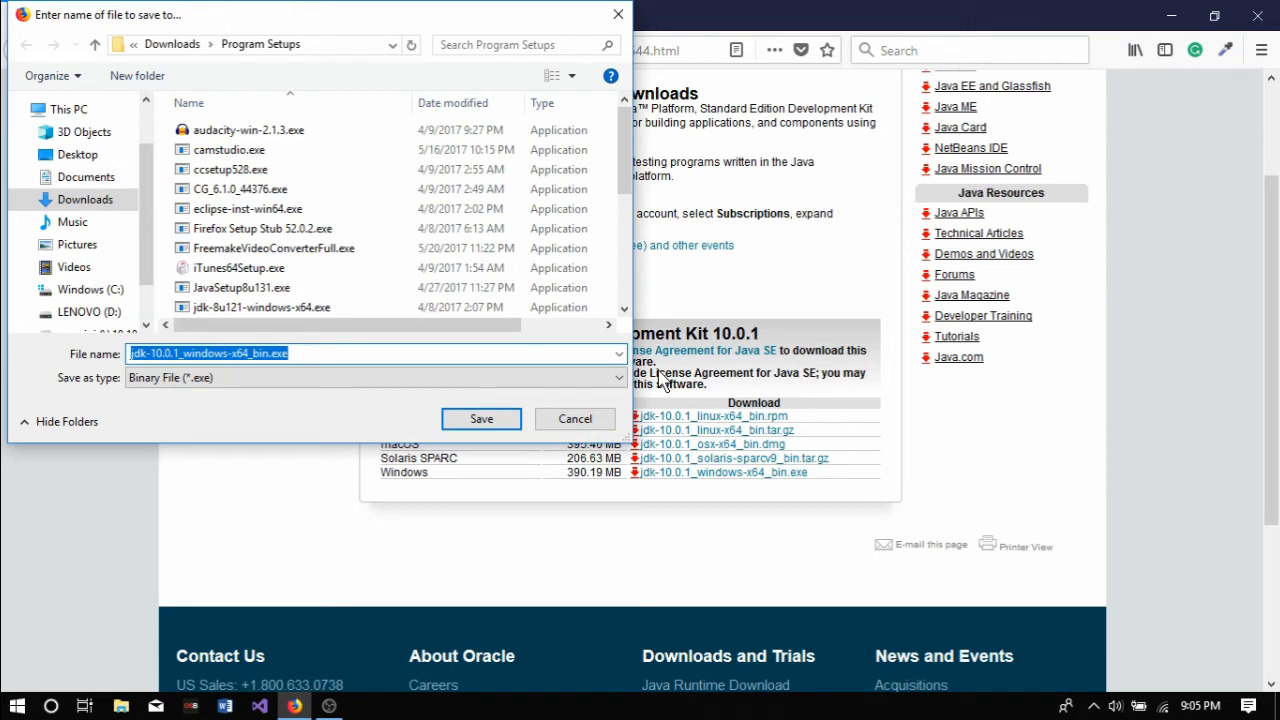
{"action": "key", "text": "Return"}
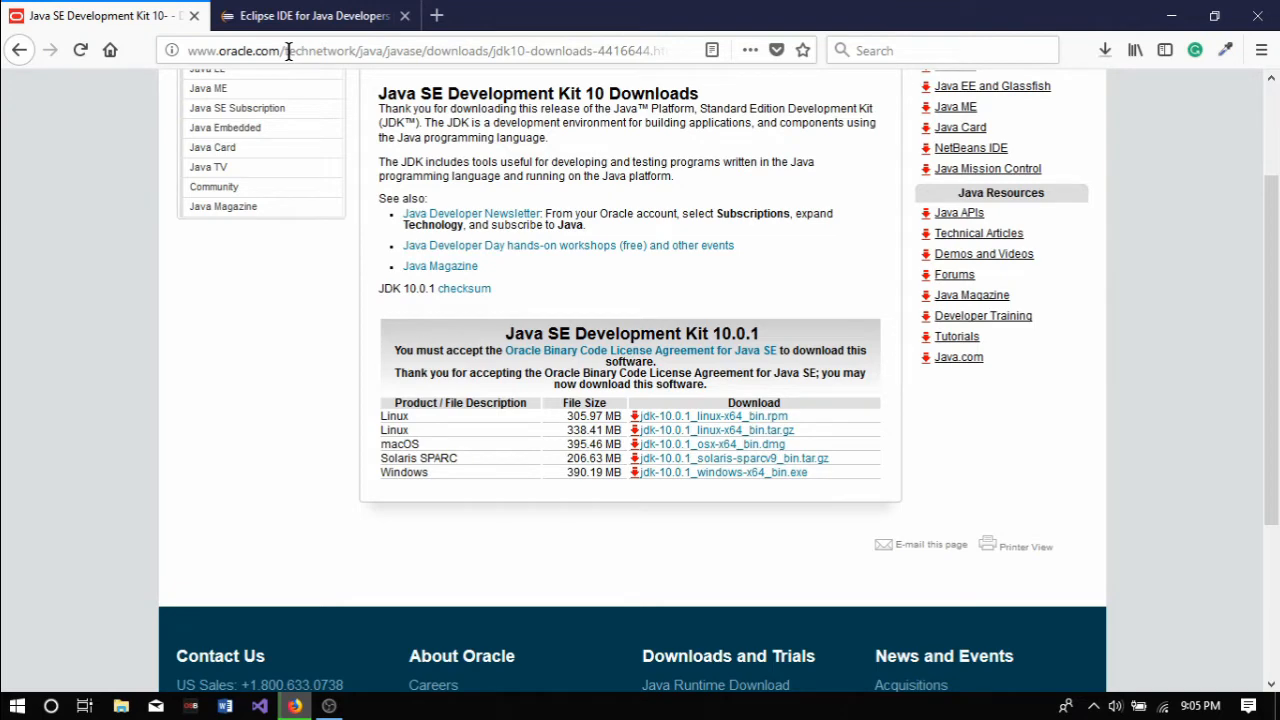
Step: Download the Windows 64-bit package of Eclipse IDE for Java Developers as eclipse-java-photon-R-win32-x86_64.zip into the Program Setups folder
{"action": "left_click", "coordinate": [300, 16]}
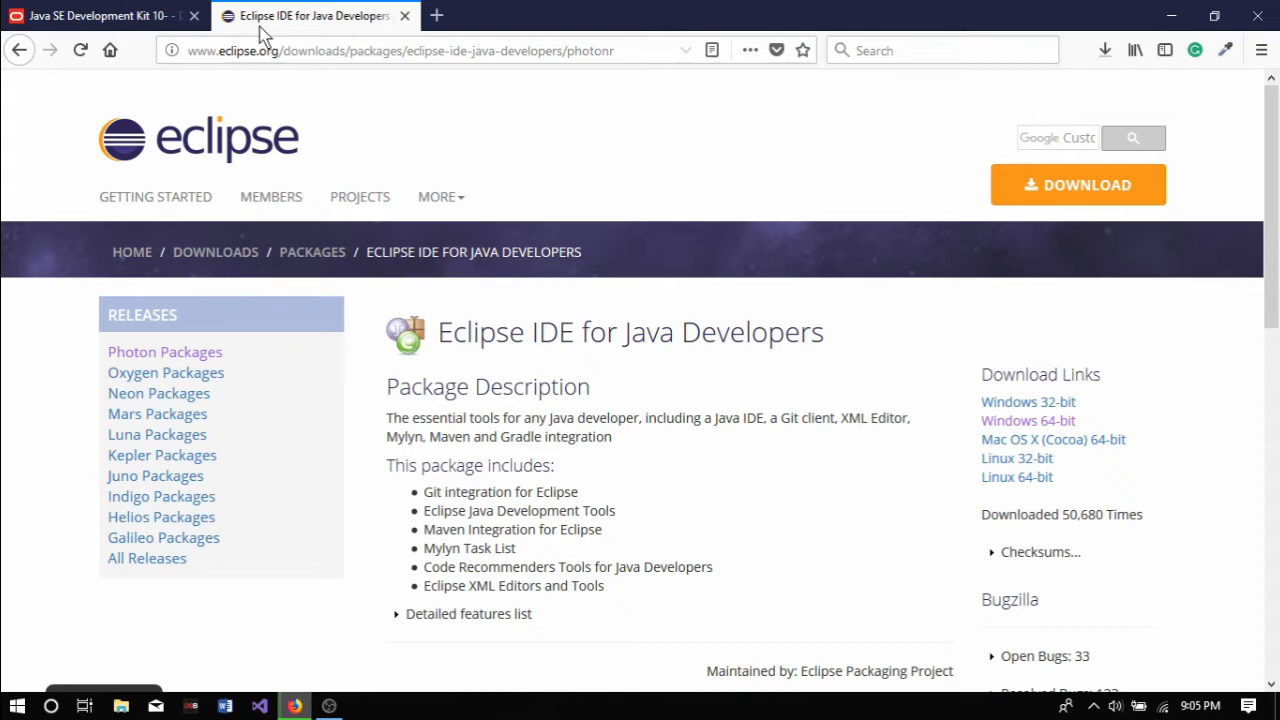
{"action": "scroll", "coordinate": [1063, 337], "scroll_direction": "down", "scroll_amount": 2}
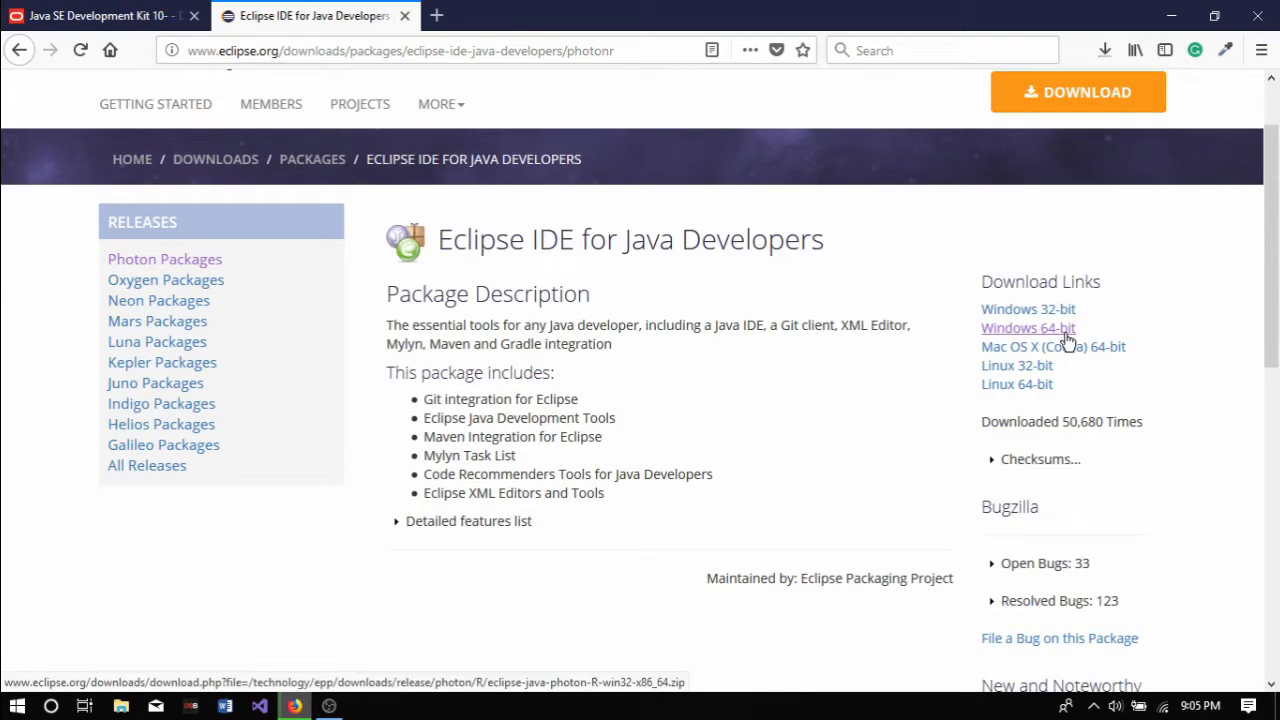
{"action": "left_click", "coordinate": [1061, 333]}
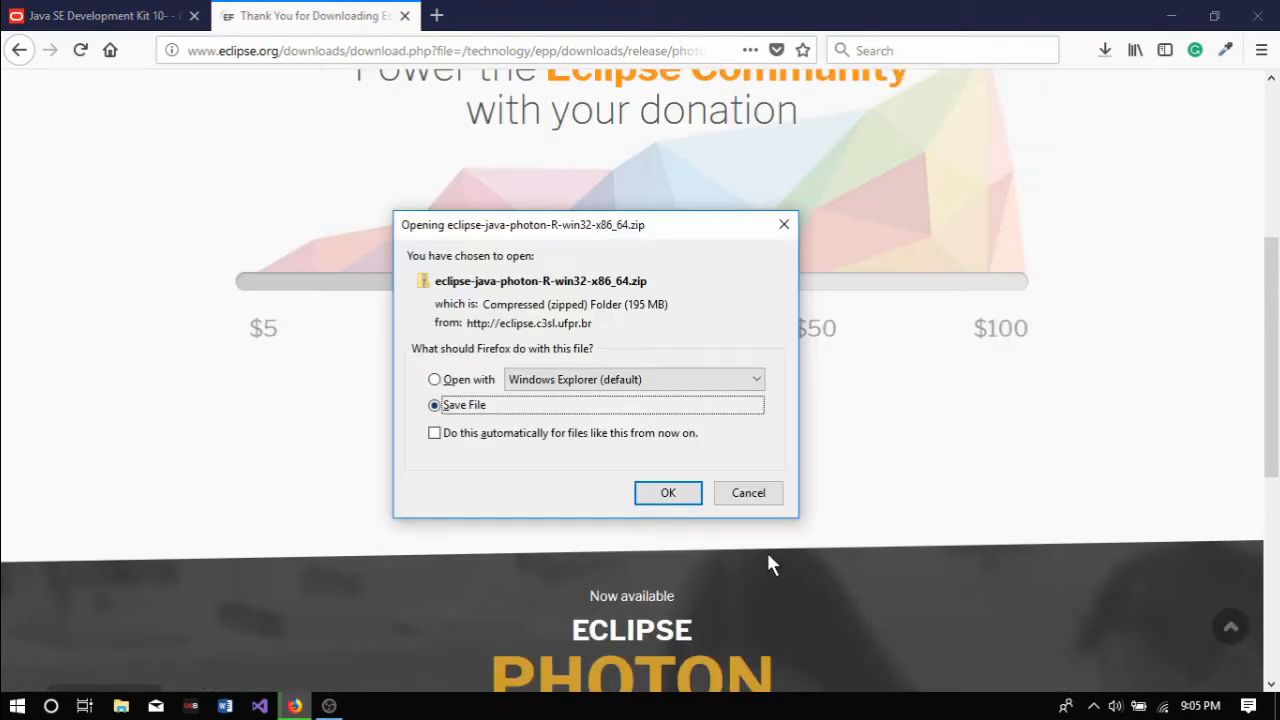
{"action": "key", "text": "Return"}
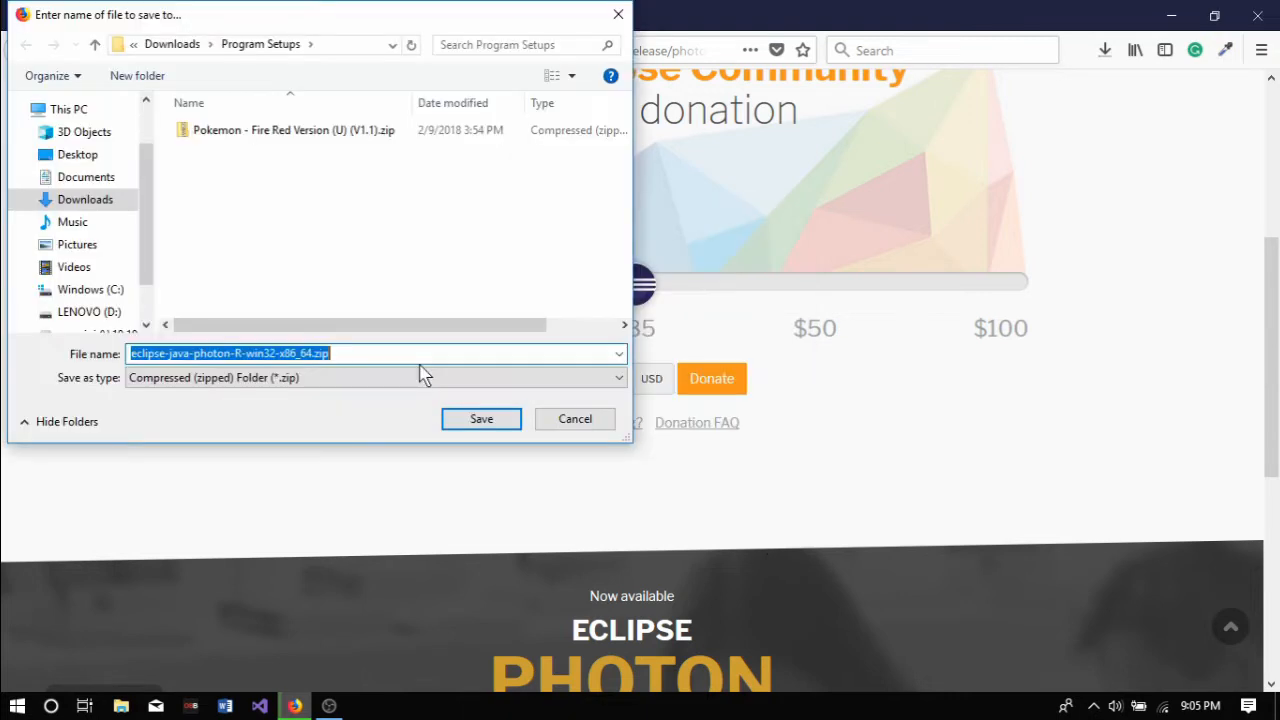
{"action": "key", "text": "Return"}
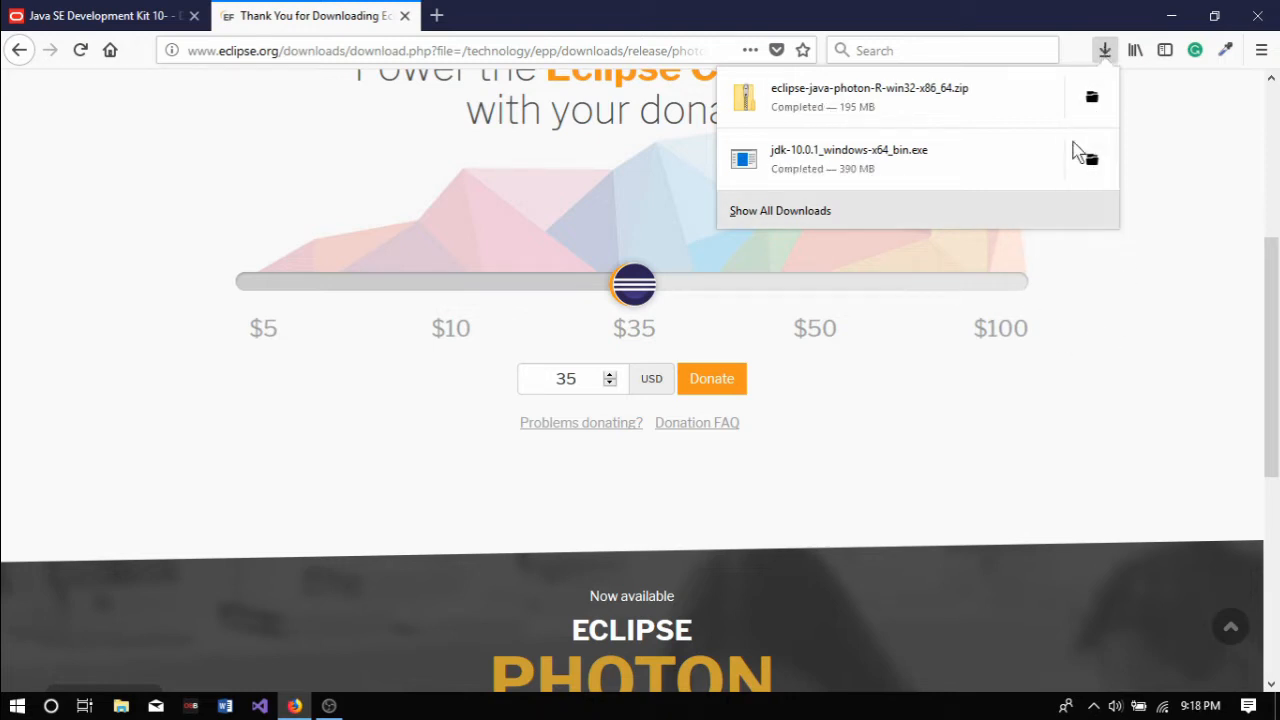
Step: Launch the downloaded jdk-10.0.1_windows-x64_bin.exe from its containing folder and minimize the open windows
{"action": "left_click", "coordinate": [1097, 175]}
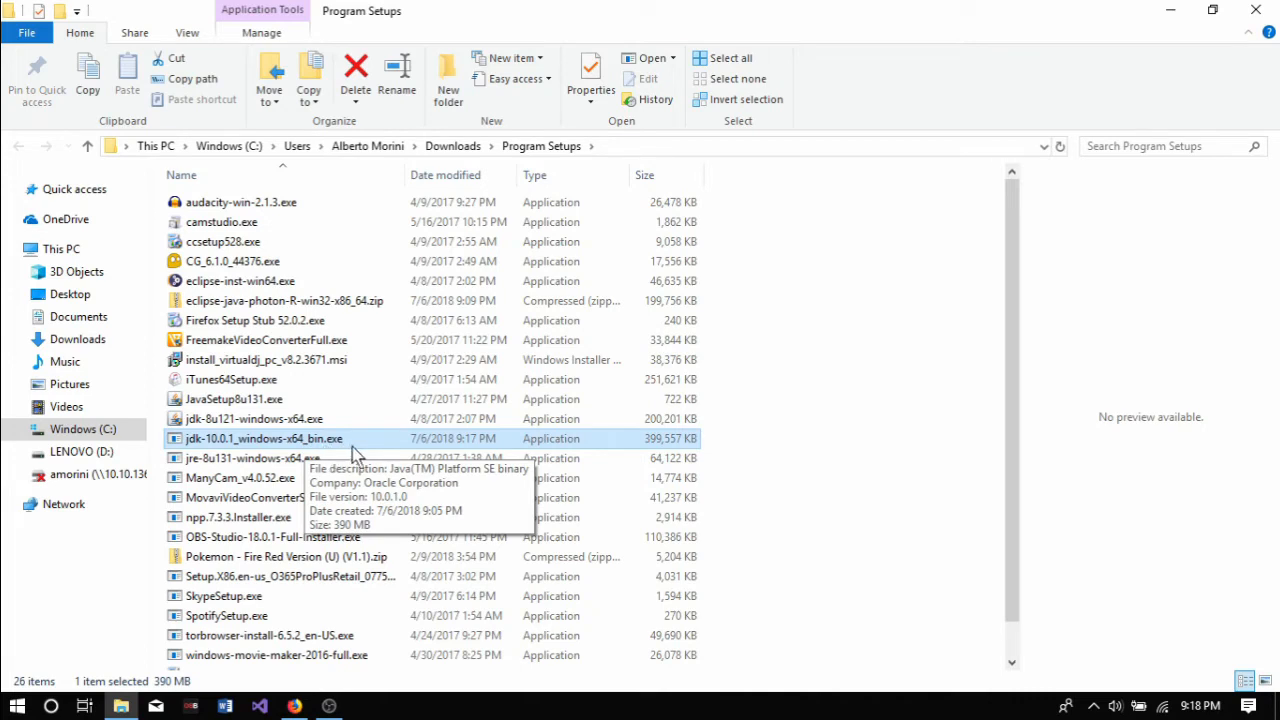
{"action": "double_click", "coordinate": [418, 444]}
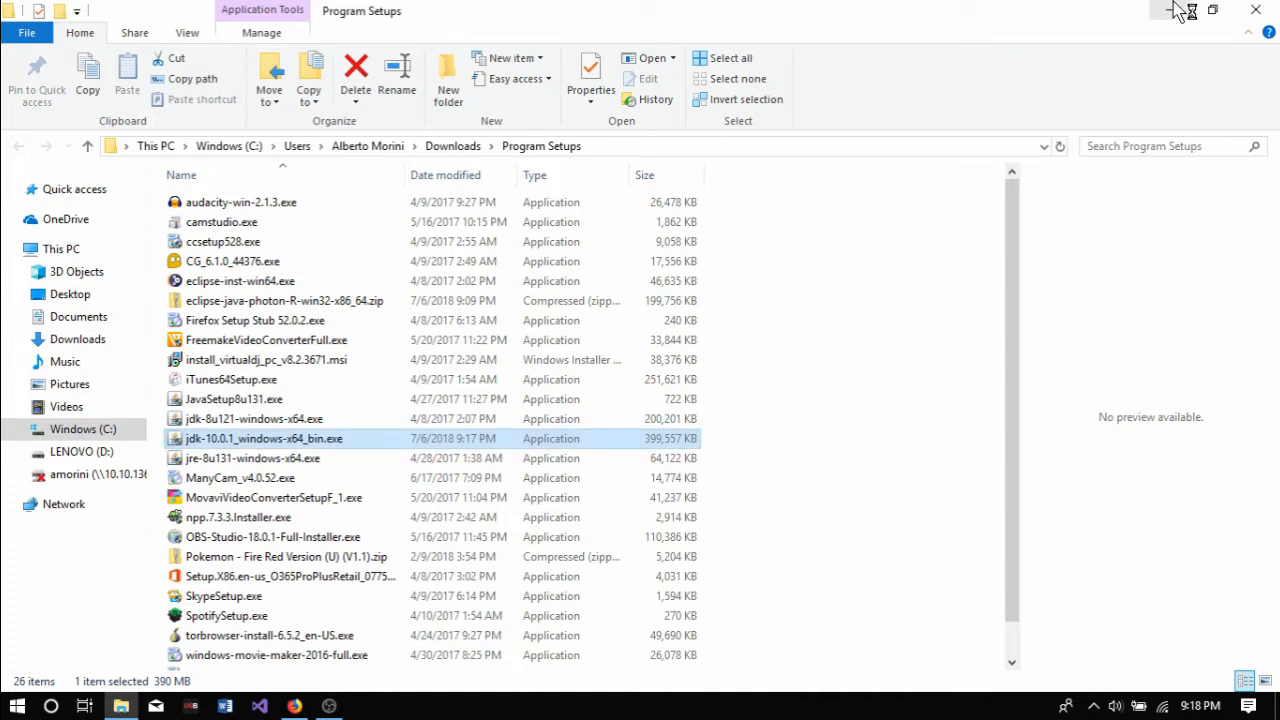
{"action": "left_click", "coordinate": [1173, 10]}
{"action": "left_click", "coordinate": [1170, 11]}
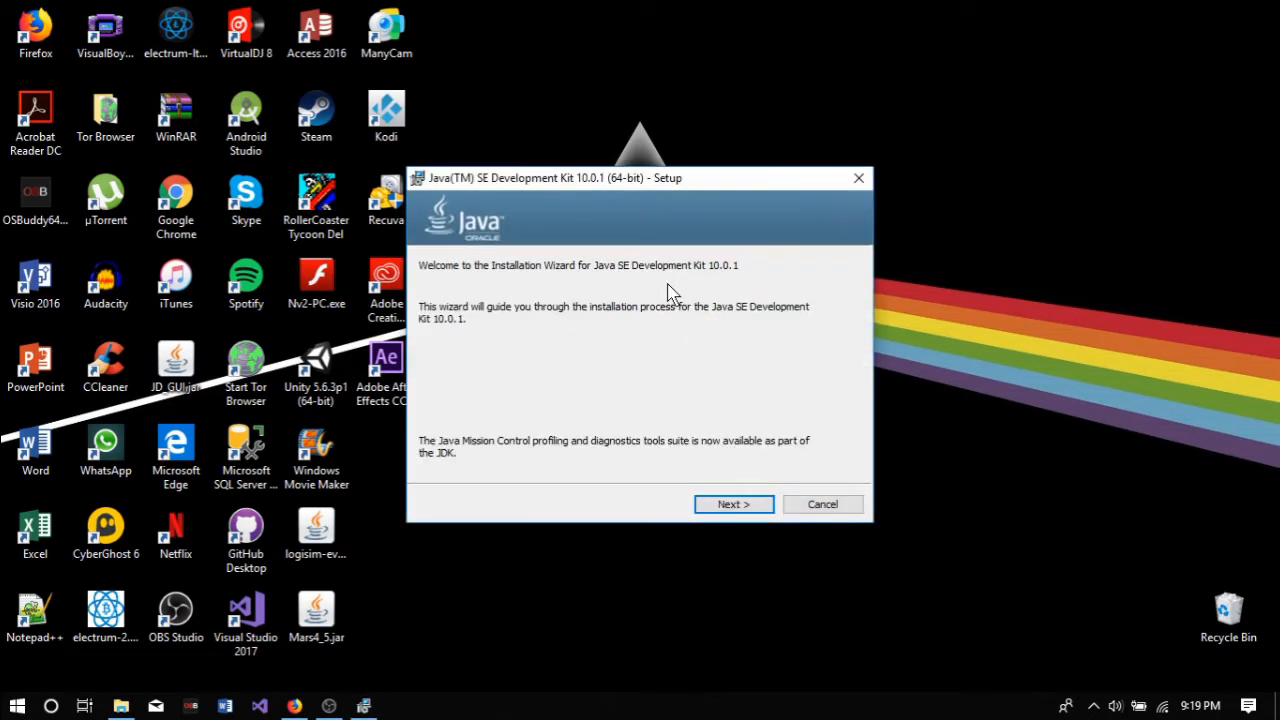
Step: Install JDK 10.0.1 and its JRE with the default features and install folders, and close the finished setup
{"action": "left_click", "coordinate": [746, 507]}
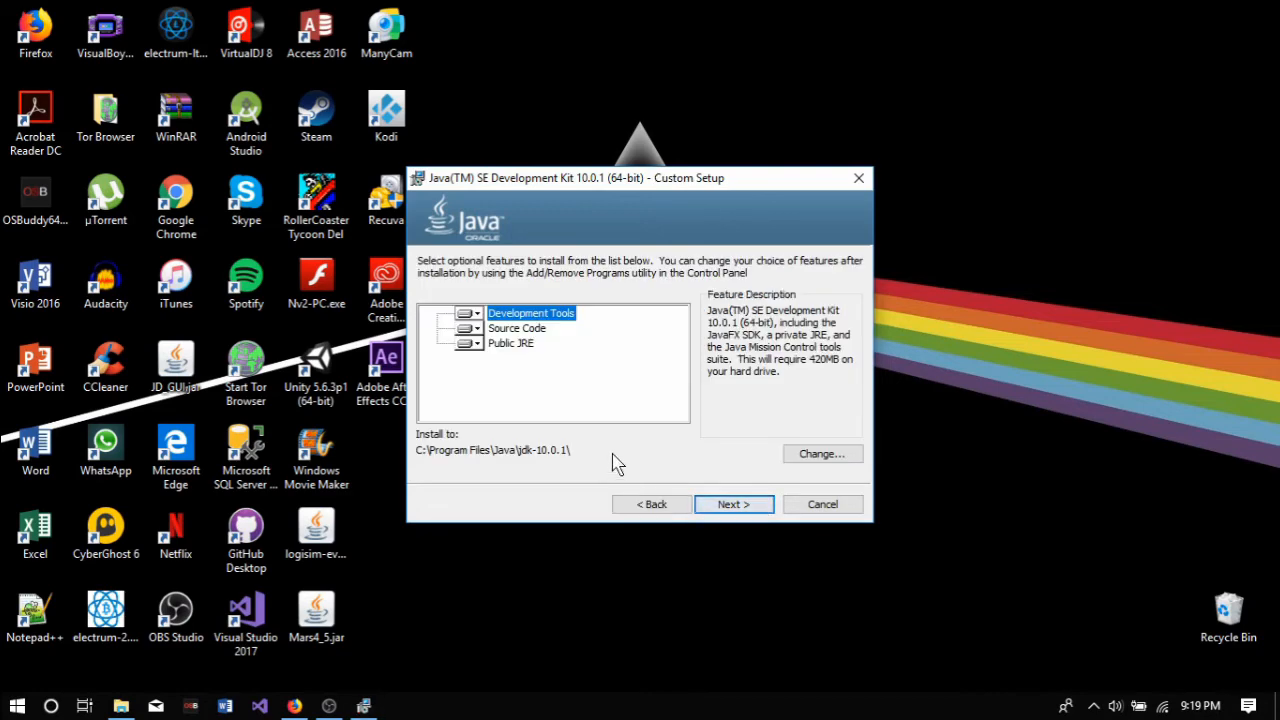
{"action": "left_click", "coordinate": [737, 507]}
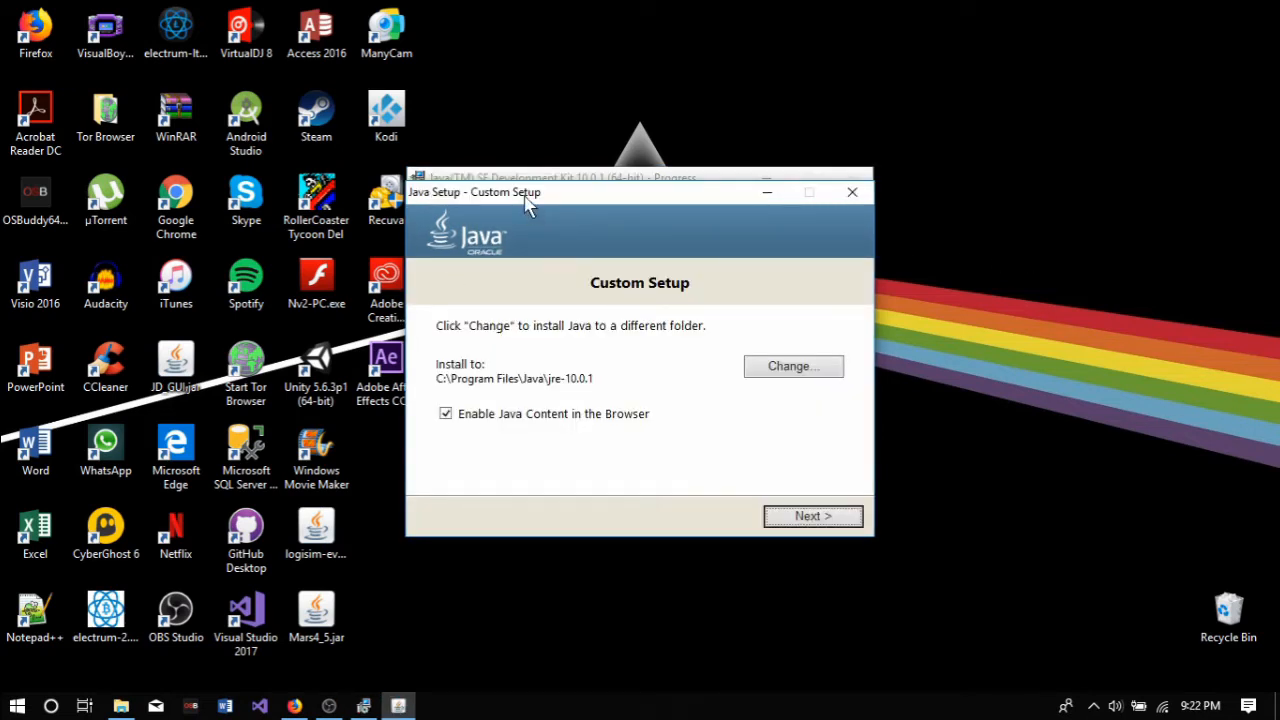
{"action": "left_click_drag", "start_coordinate": [525, 198], "coordinate": [617, 231]}
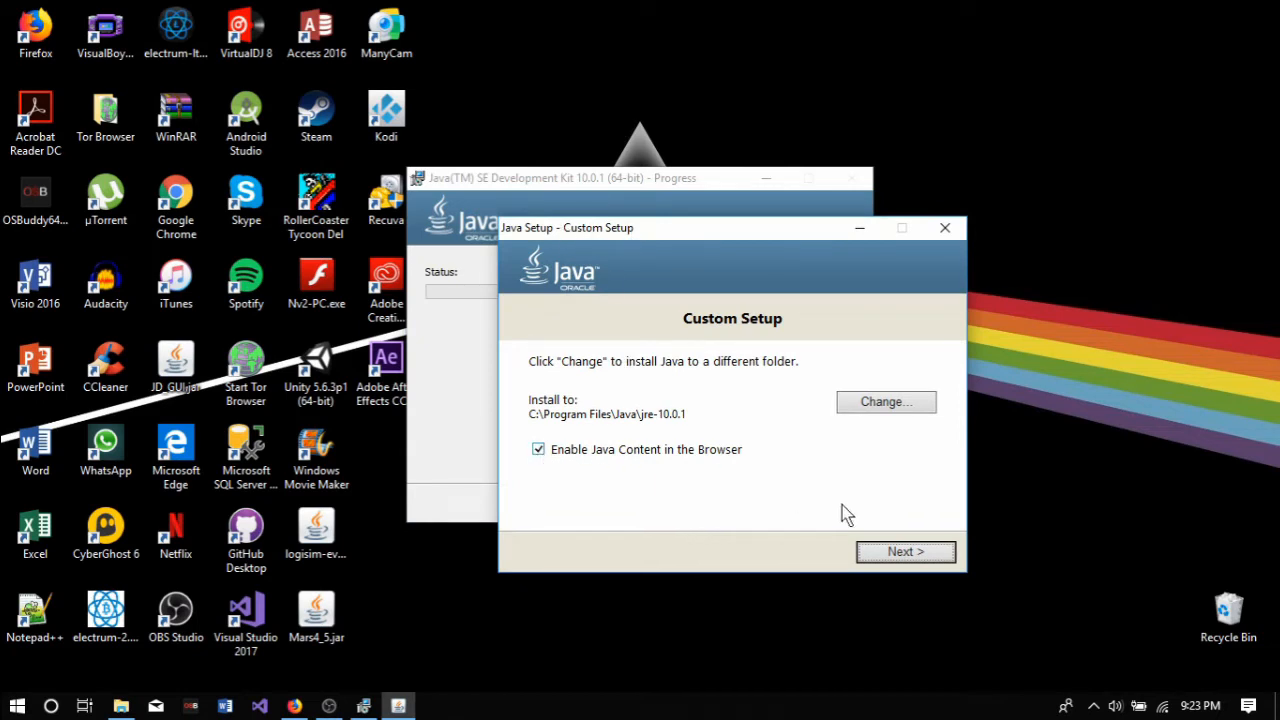
{"action": "left_click", "coordinate": [898, 554]}
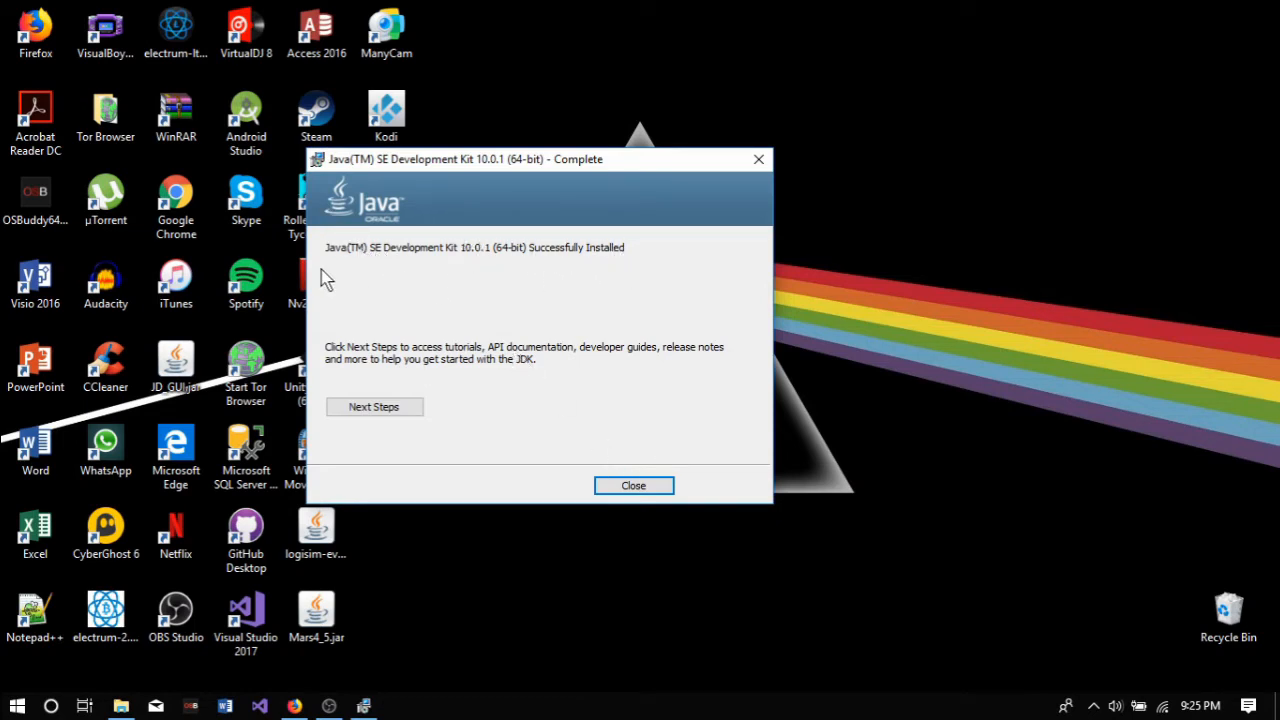
{"action": "left_click", "coordinate": [663, 487]}
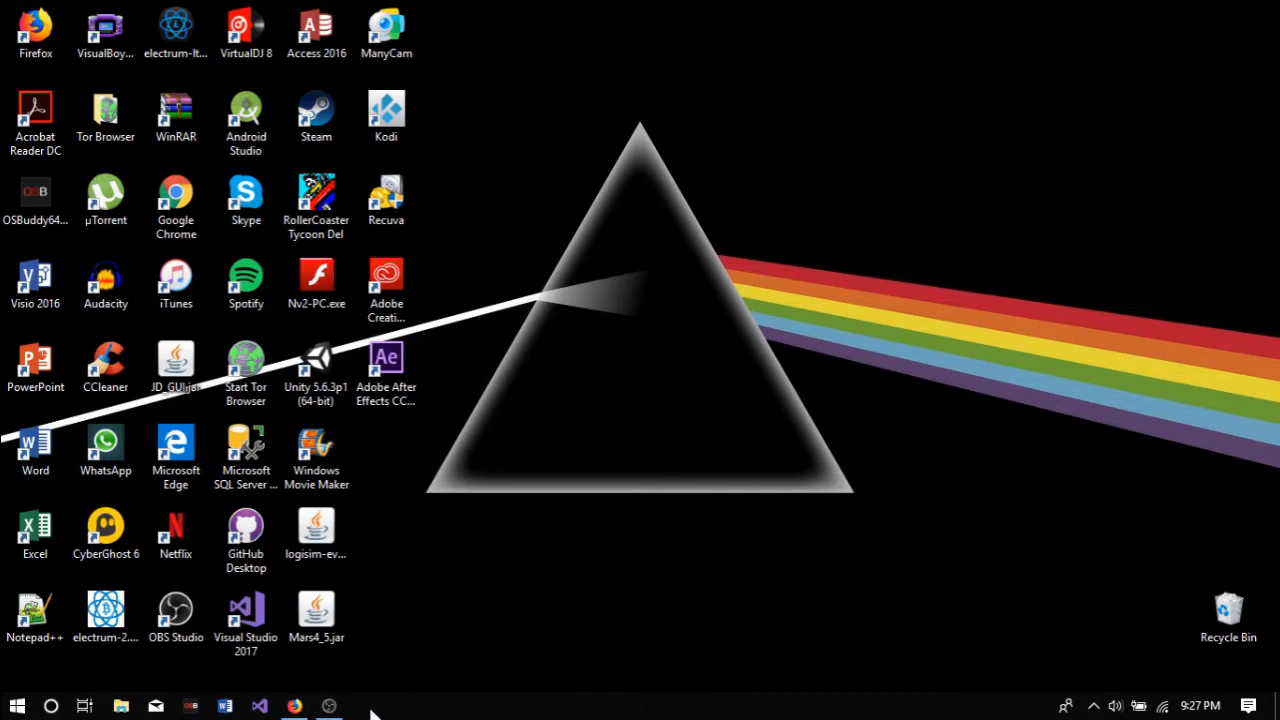
Step: Move eclipse-java-photon-R-win32-x86_64.zip from the Program Setups folder to the desktop and close the folder window
{"action": "left_click", "coordinate": [296, 708]}
{"action": "left_click", "coordinate": [1105, 50]}
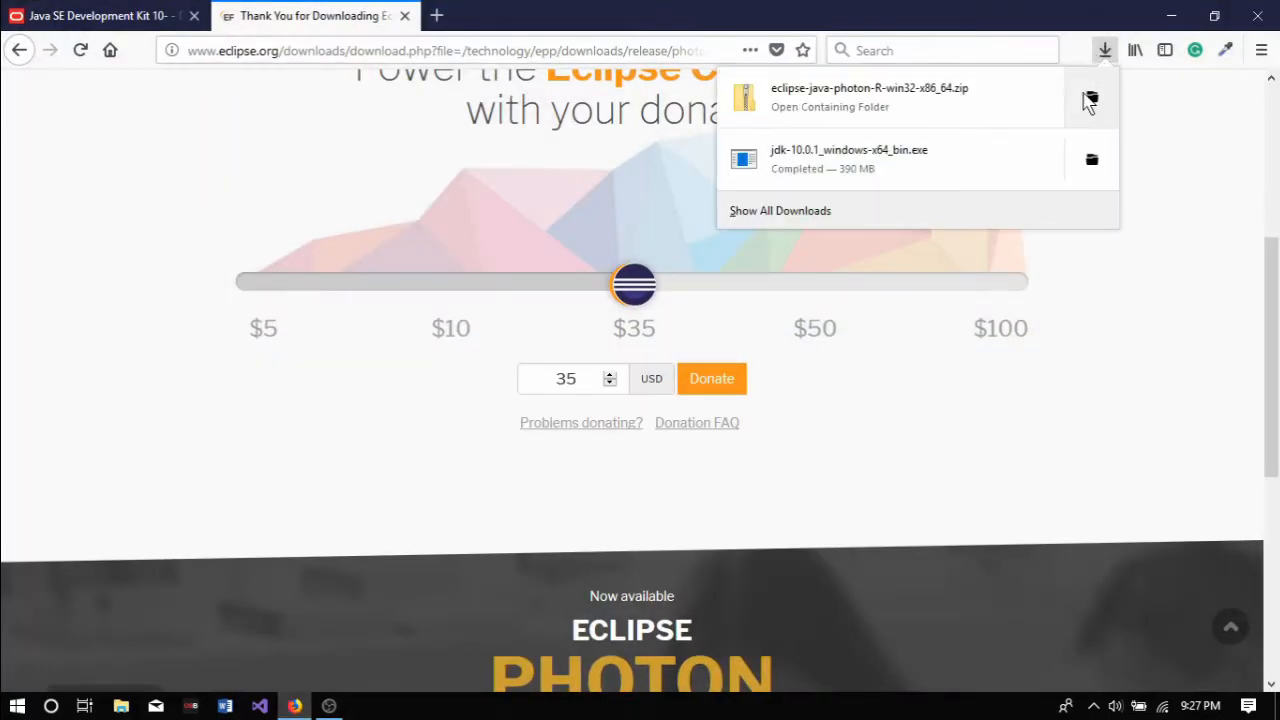
{"action": "left_click", "coordinate": [1090, 100]}
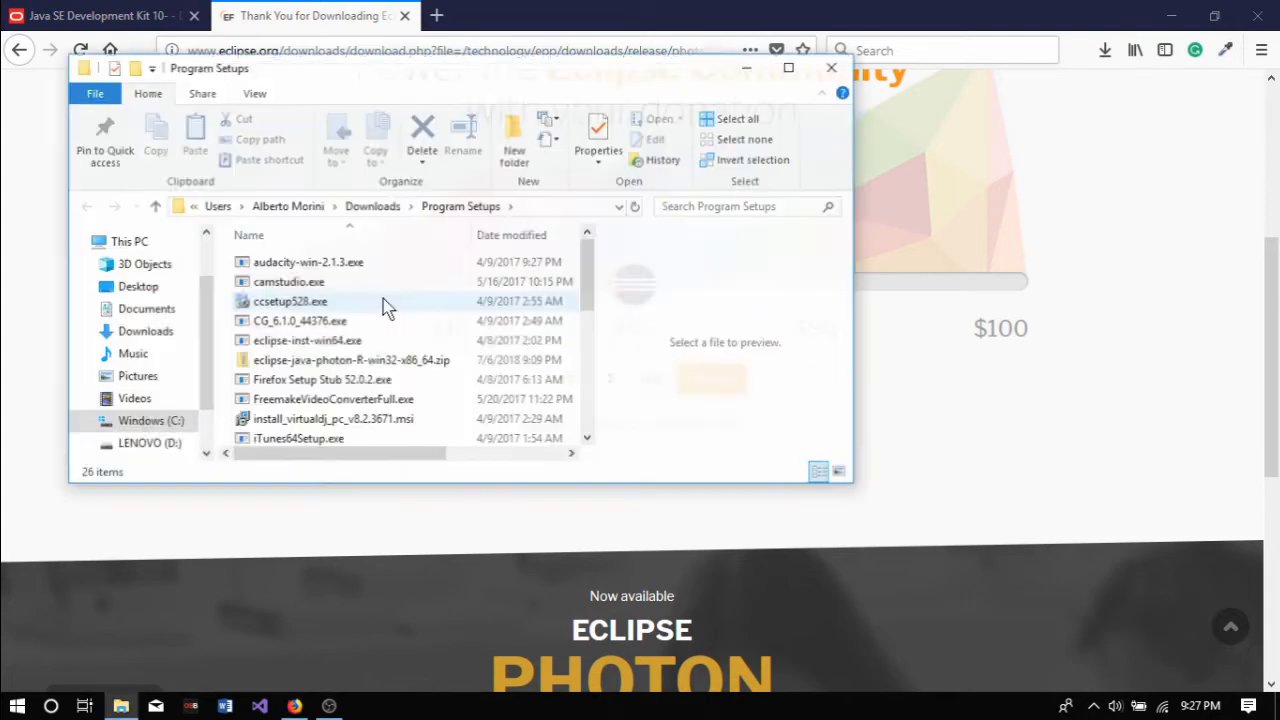
{"action": "left_click", "coordinate": [1140, 16]}
{"action": "left_click", "coordinate": [1171, 16]}
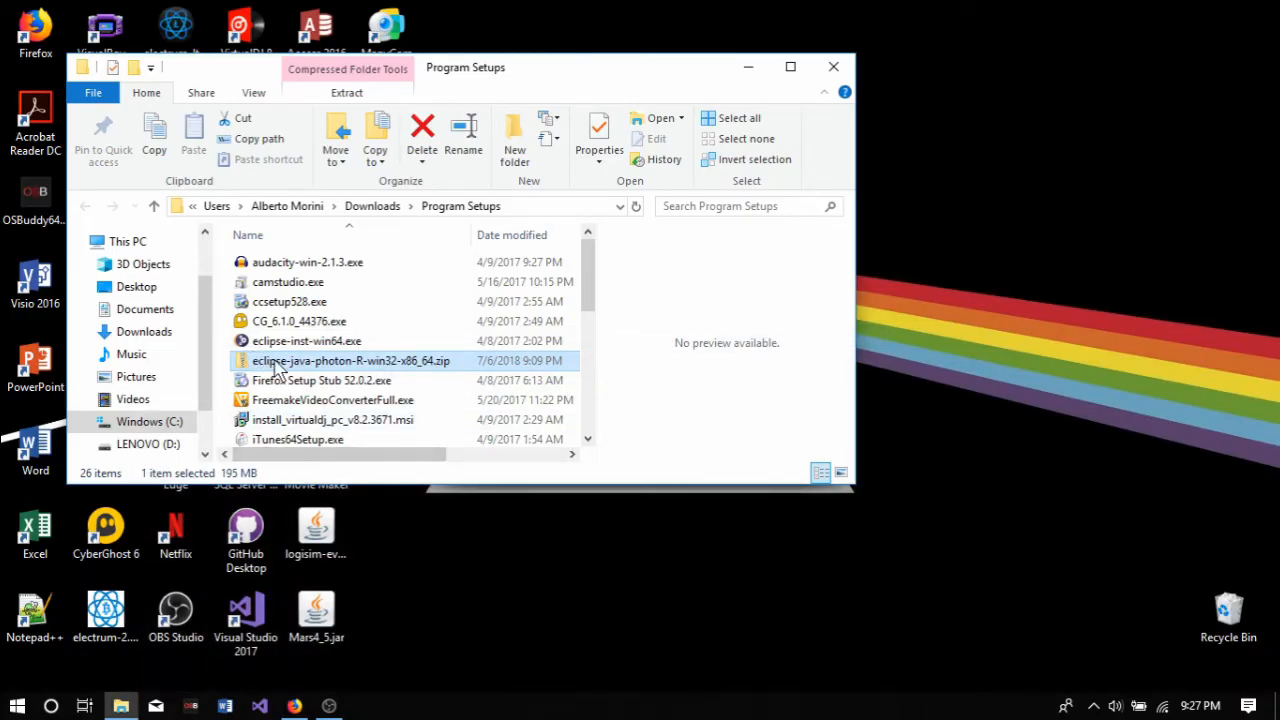
{"action": "left_click_drag", "start_coordinate": [278, 368], "coordinate": [508, 586]}
{"action": "left_click", "coordinate": [826, 68]}
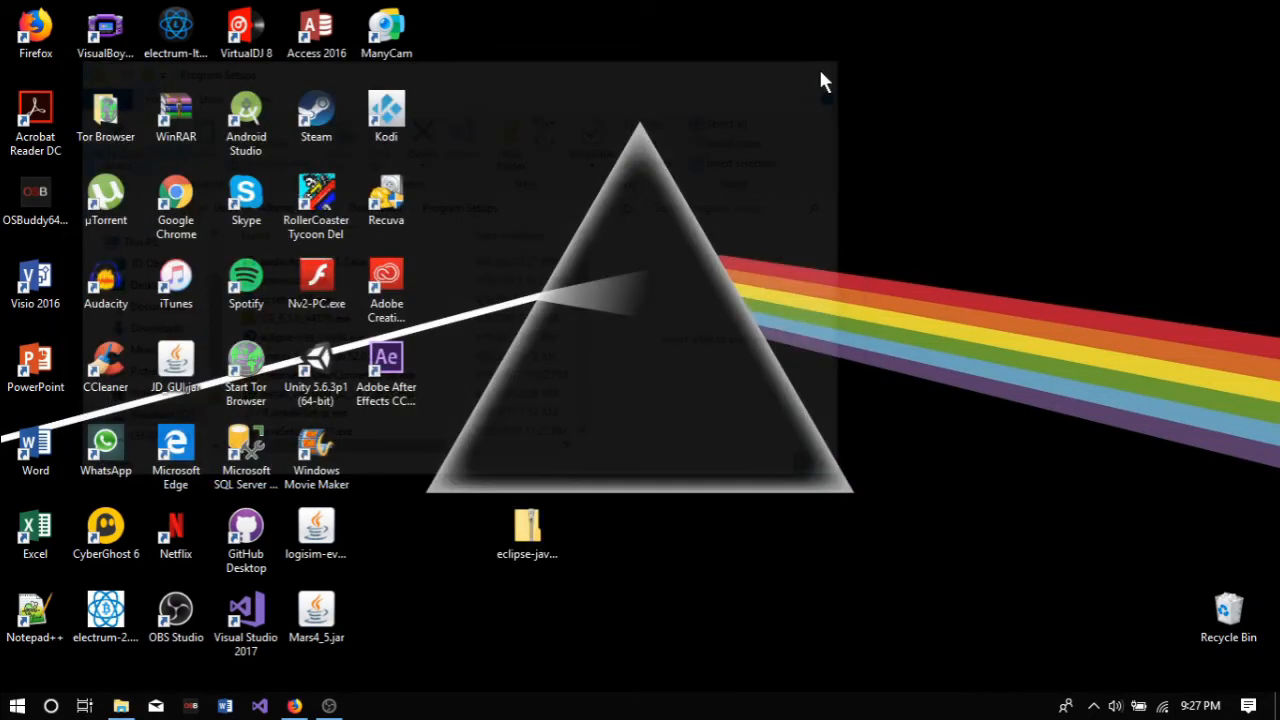
Step: Open C:\Program Files and the desktop archive eclipse-java-photon-R-win32-x86_64.zip in two folder windows placed side by side
{"action": "left_click", "coordinate": [125, 705]}
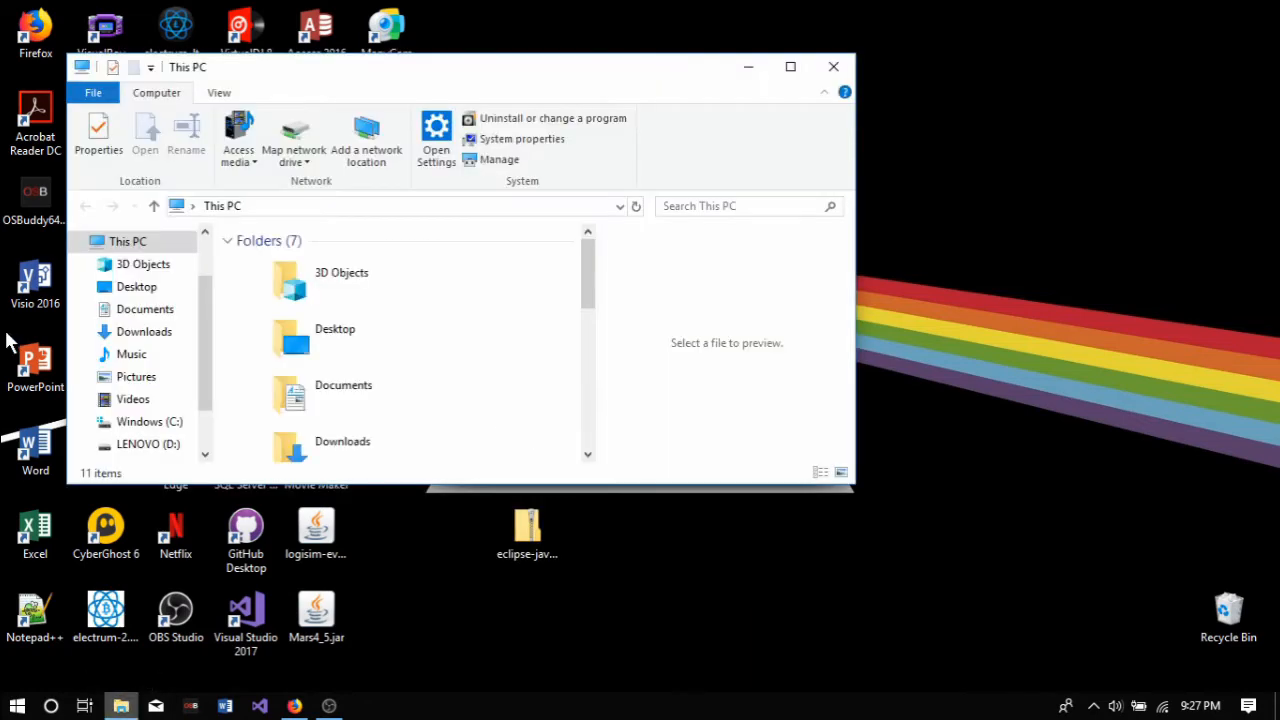
{"action": "left_click", "coordinate": [159, 423]}
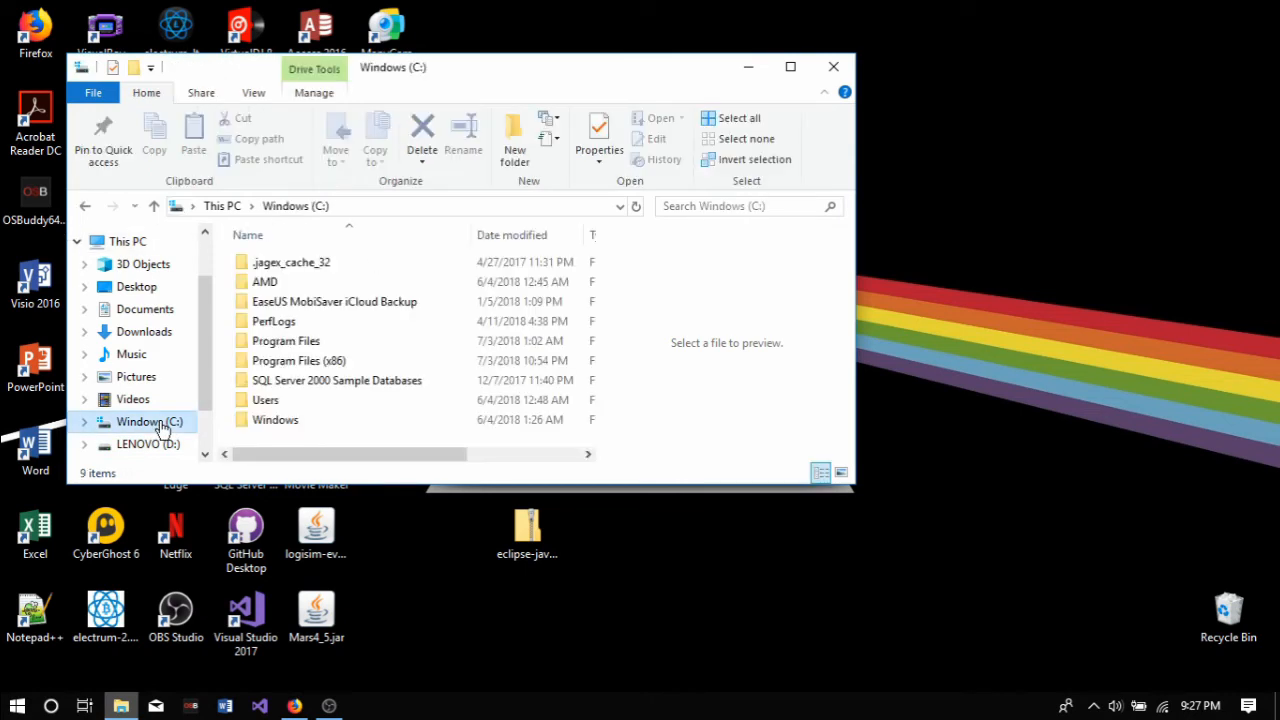
{"action": "double_click", "coordinate": [318, 345]}
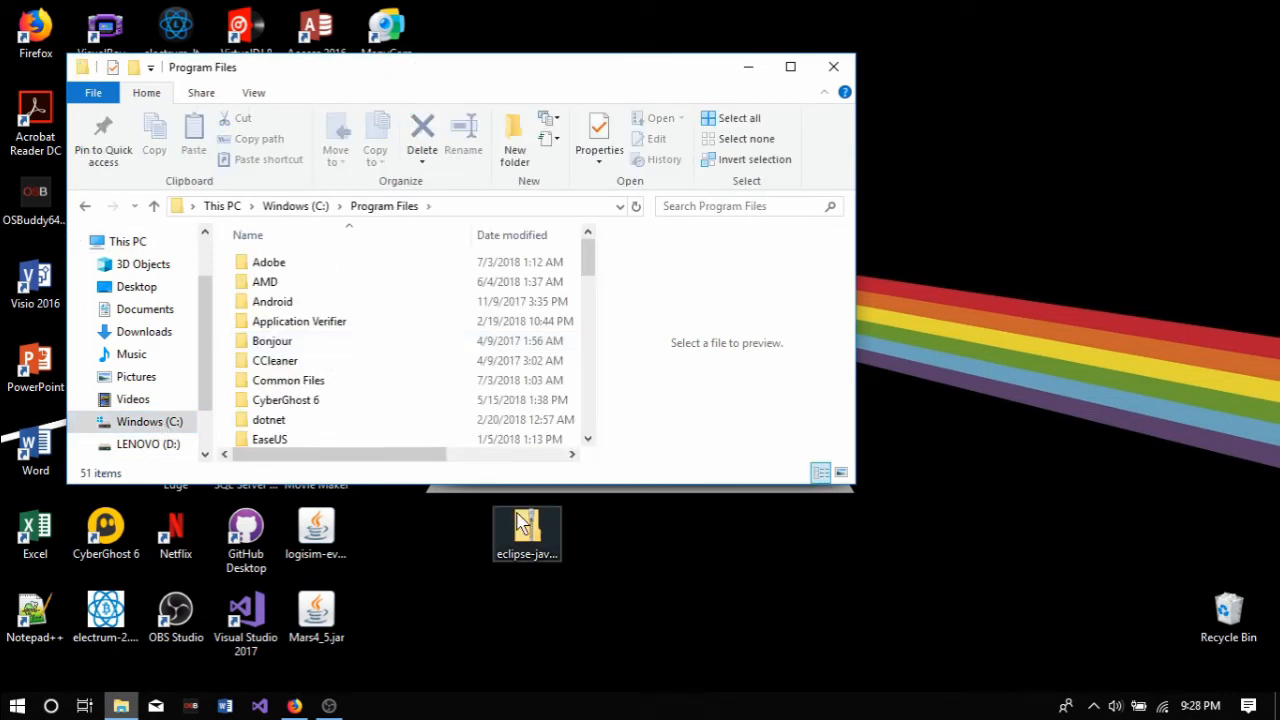
{"action": "double_click", "coordinate": [520, 525]}
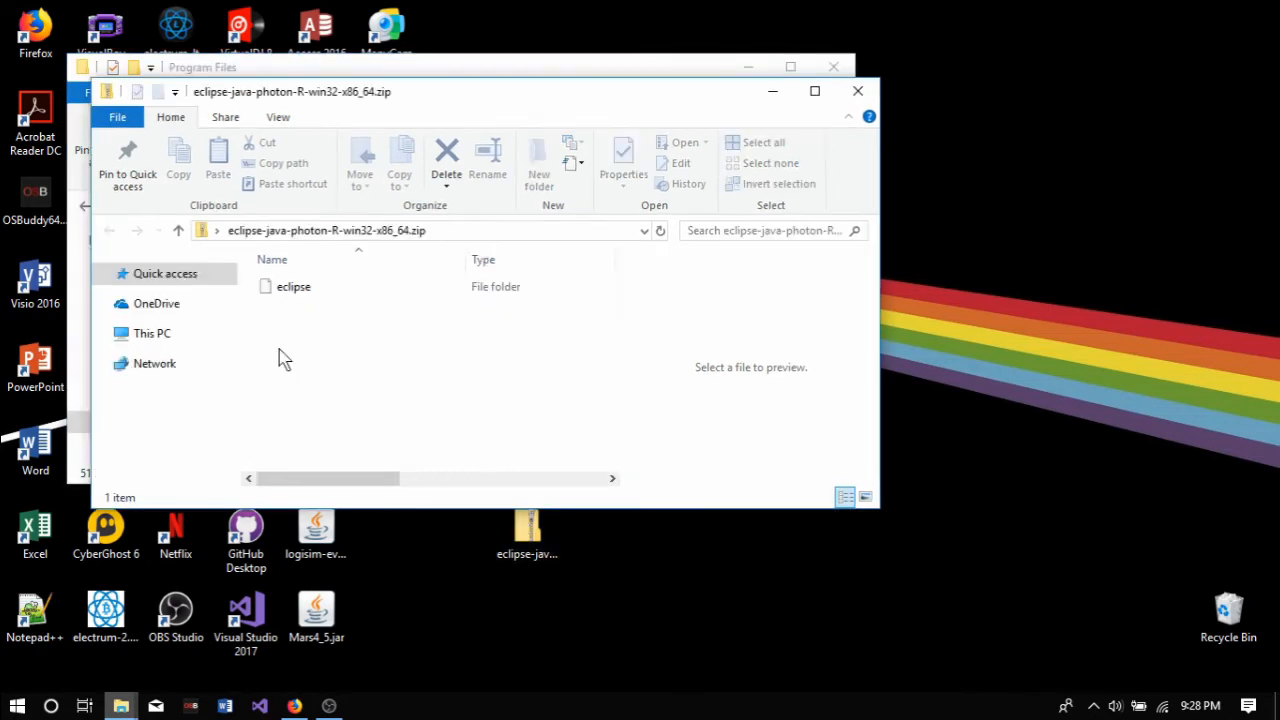
{"action": "left_click", "coordinate": [358, 116]}
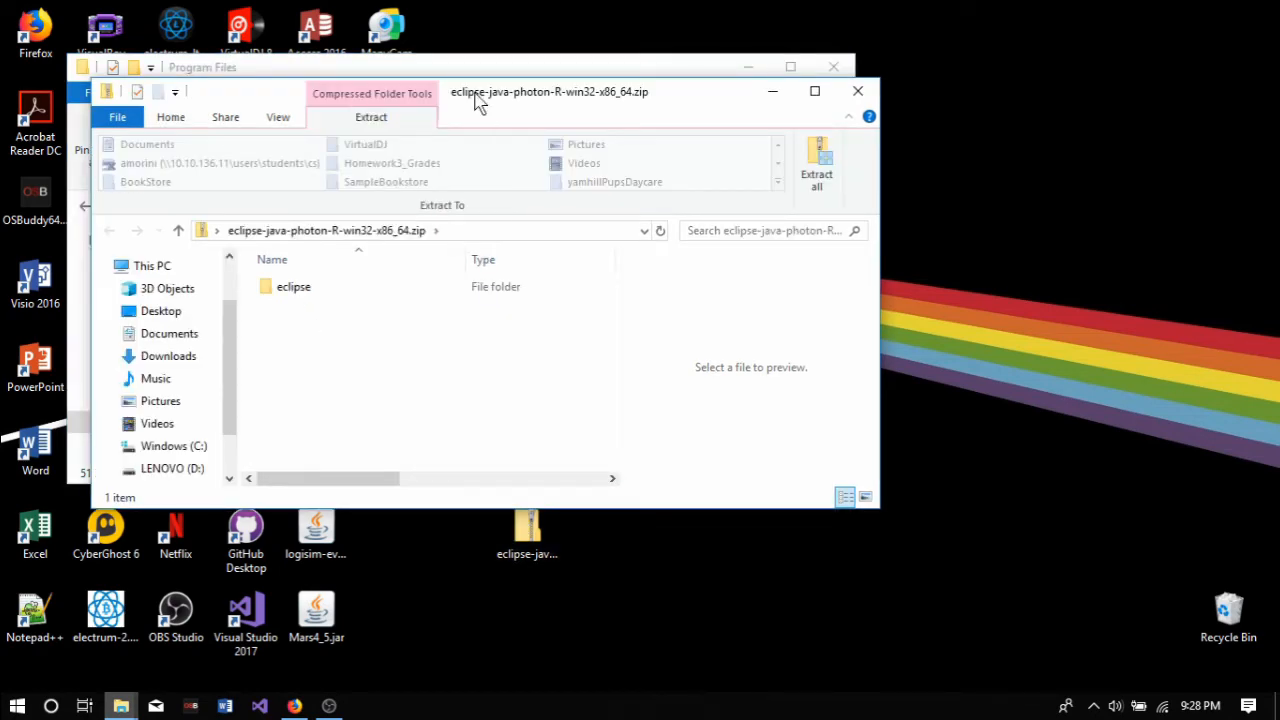
{"action": "left_click_drag", "start_coordinate": [477, 100], "coordinate": [914, 82]}
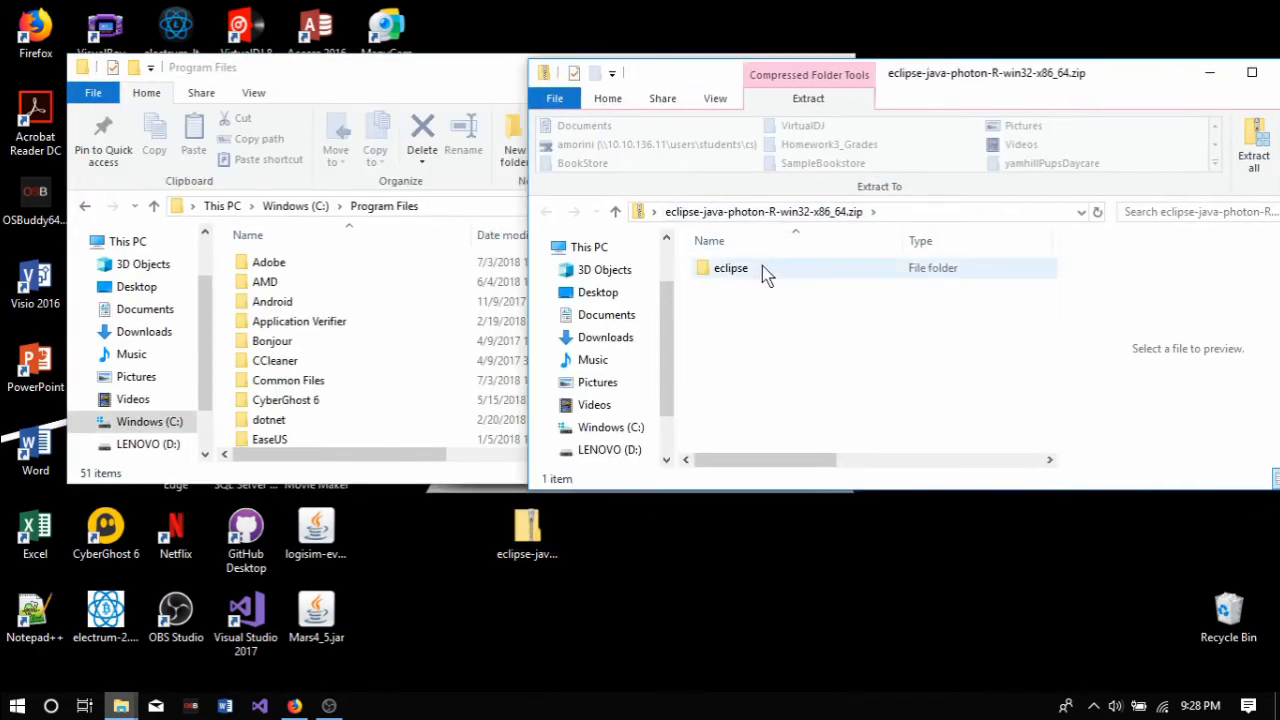
Step: Copy the eclipse folder from the zip archive into C:\Program Files, granting administrator permission
{"action": "left_click_drag", "start_coordinate": [762, 267], "coordinate": [415, 220]}
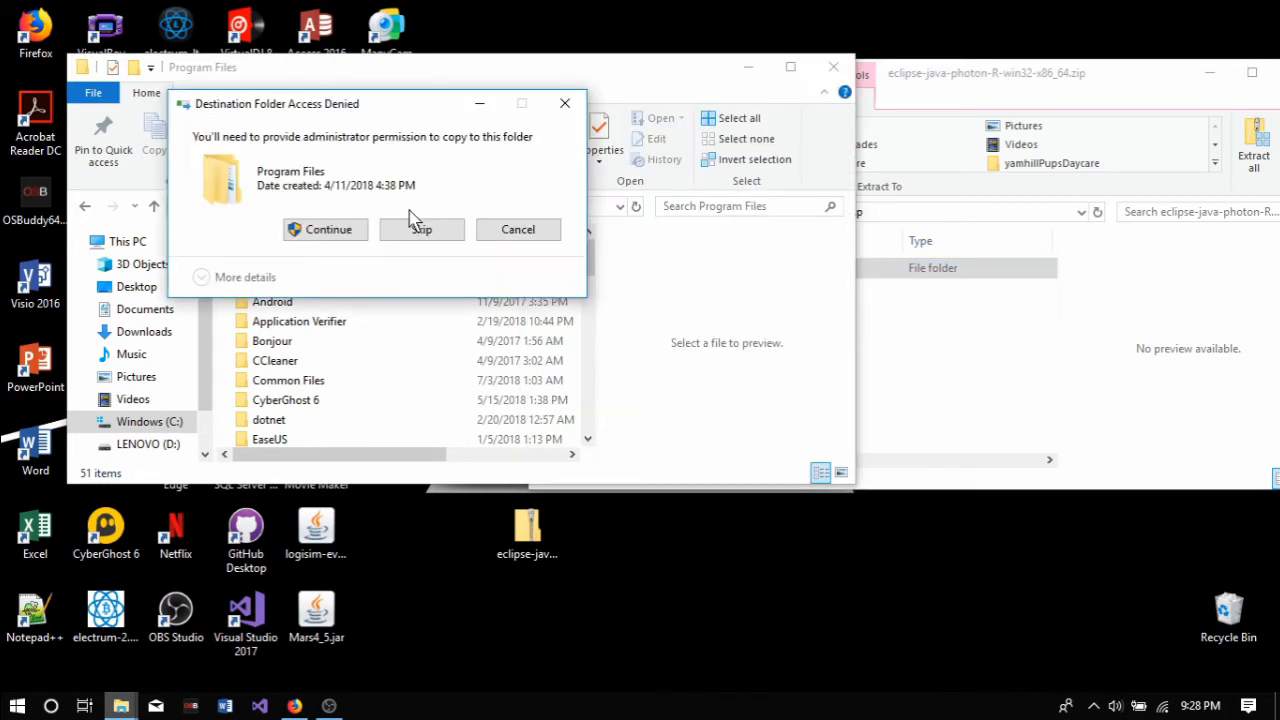
{"action": "left_click", "coordinate": [357, 231]}
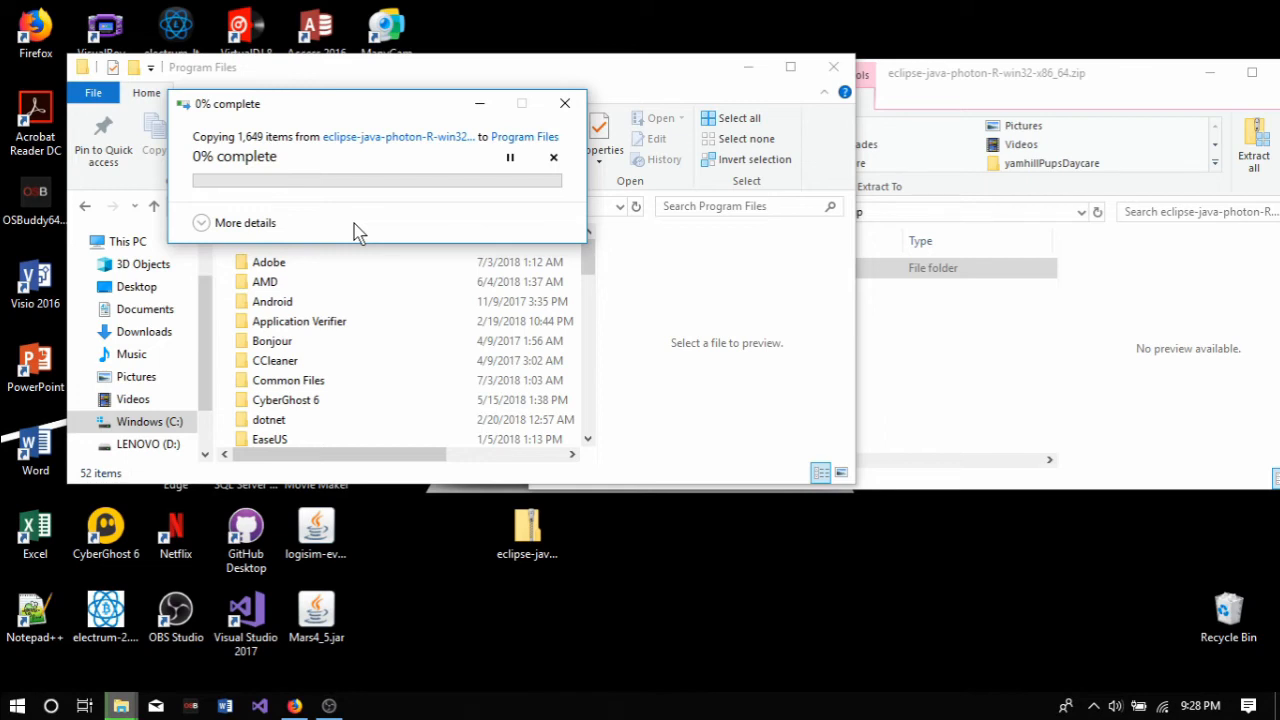
{"action": "left_click", "coordinate": [890, 445]}
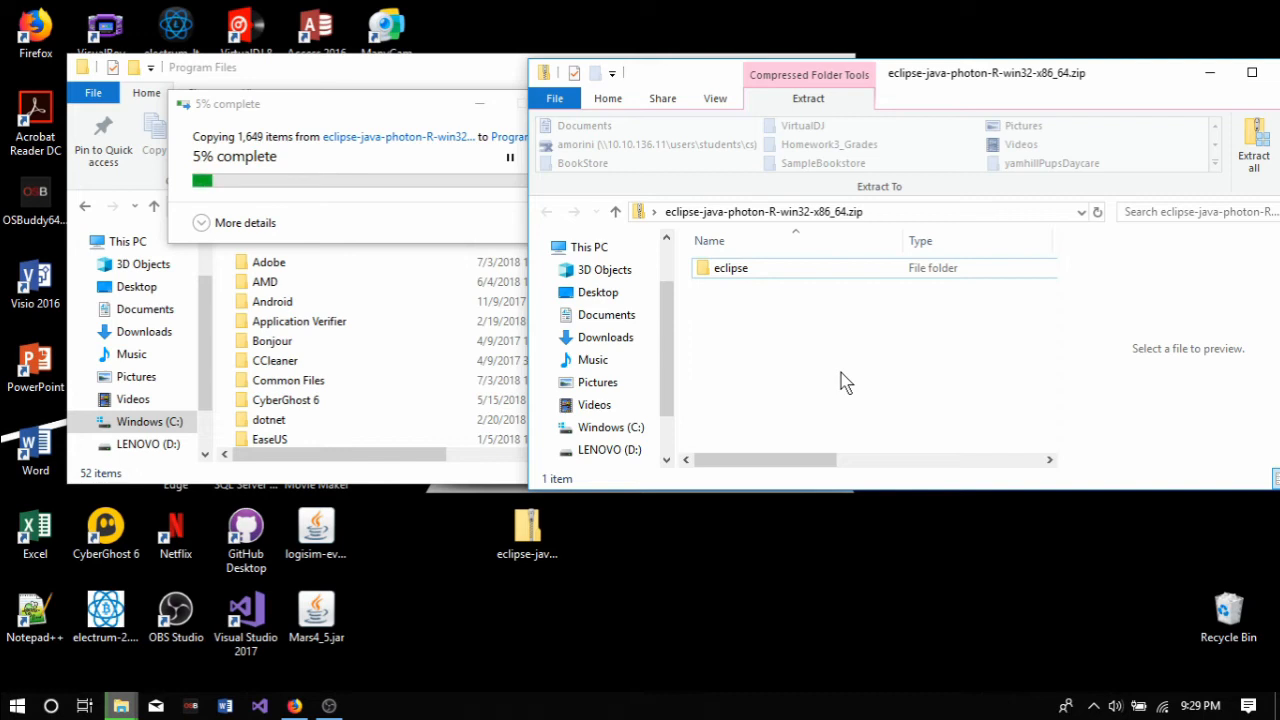
{"action": "left_click", "coordinate": [232, 137]}
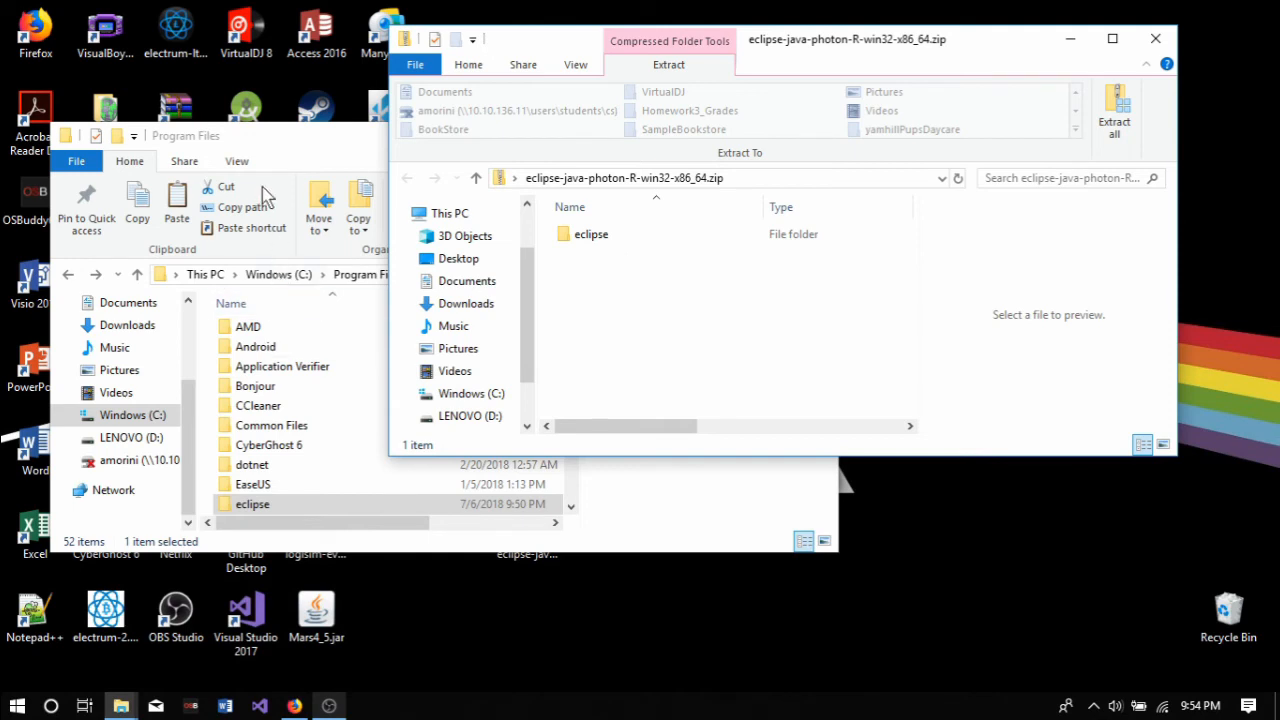
Step: Create a desktop shortcut to eclipse.exe from C:\Program Files\eclipse and minimize both folder windows
{"action": "left_click", "coordinate": [349, 160]}
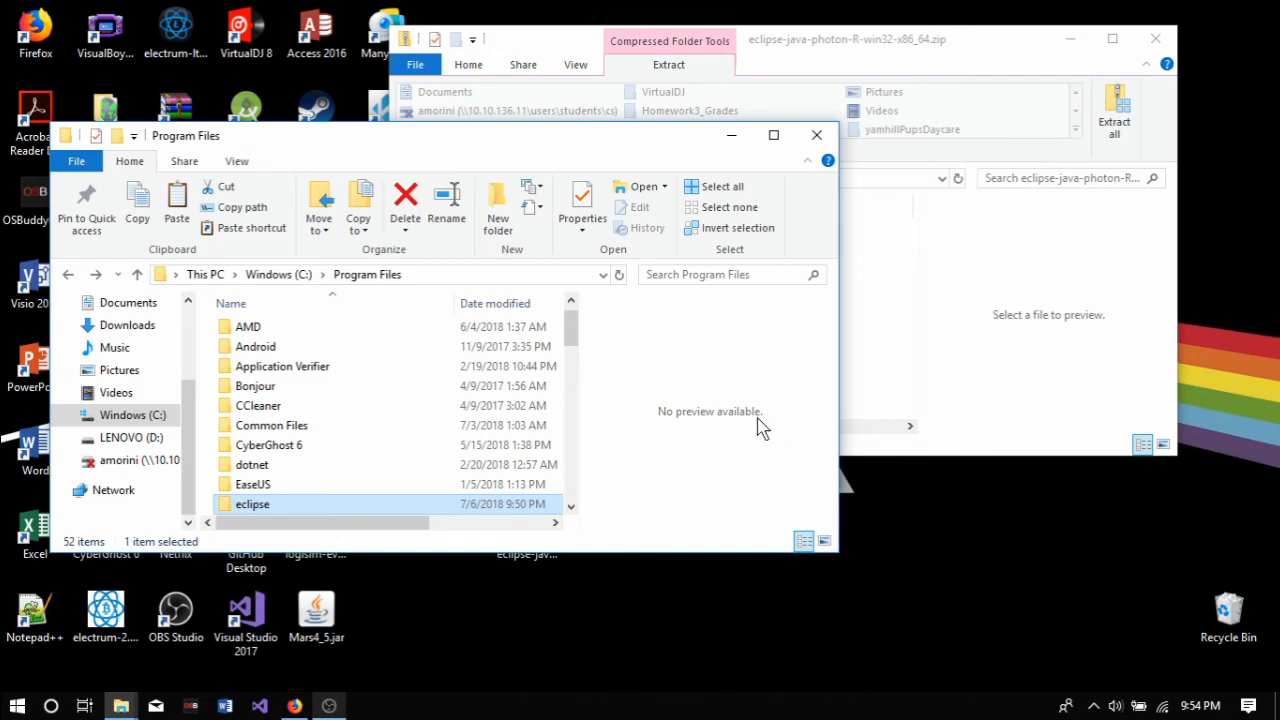
{"action": "double_click", "coordinate": [279, 508]}
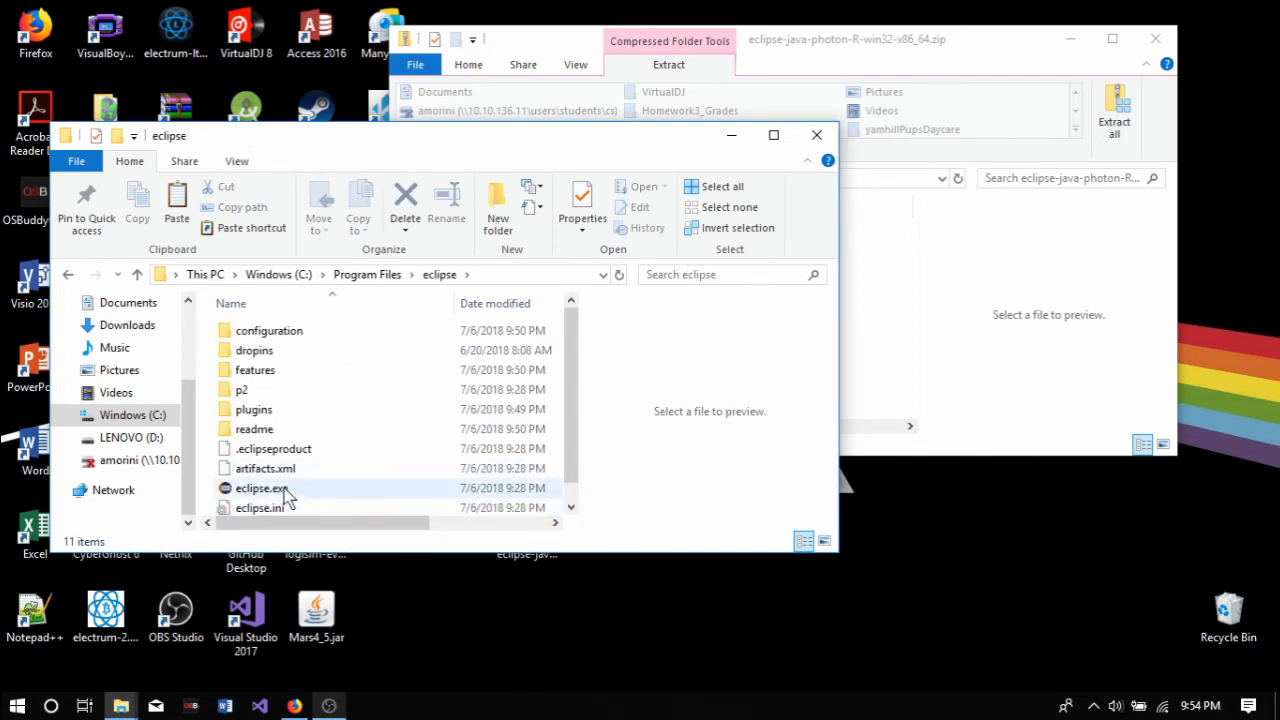
{"action": "right_click", "coordinate": [283, 495]}
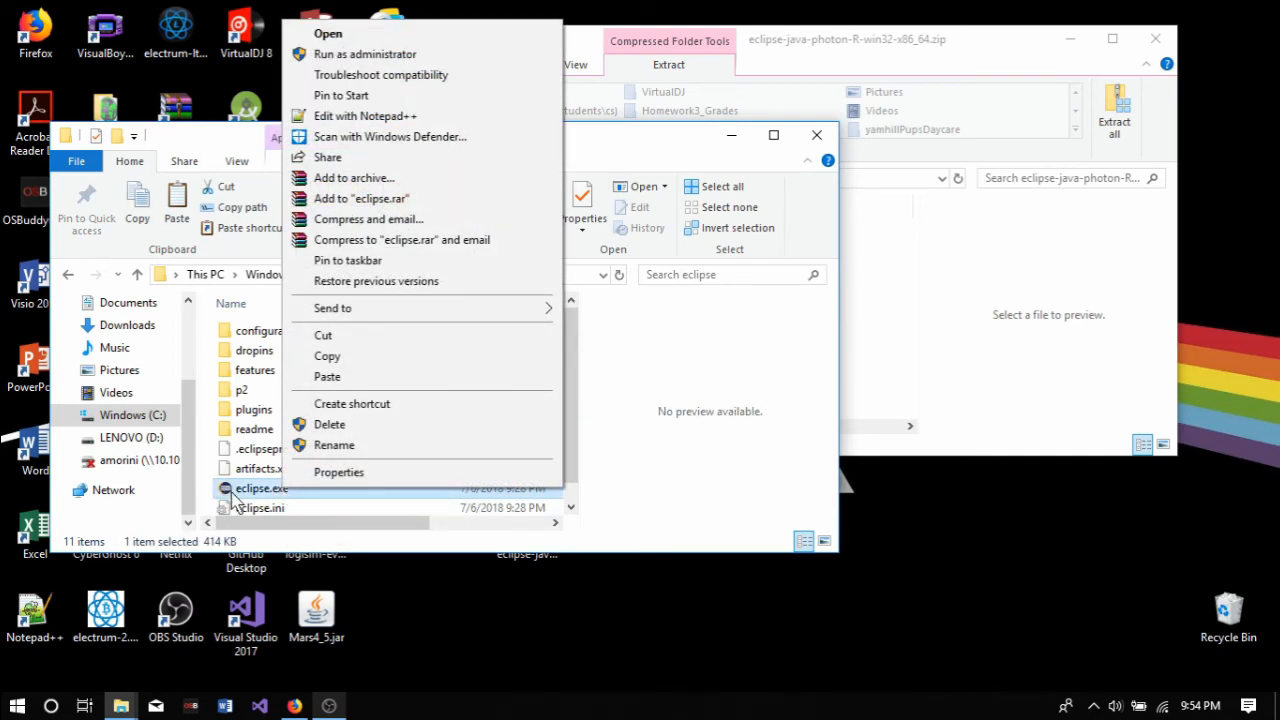
{"action": "left_click", "coordinate": [386, 405]}
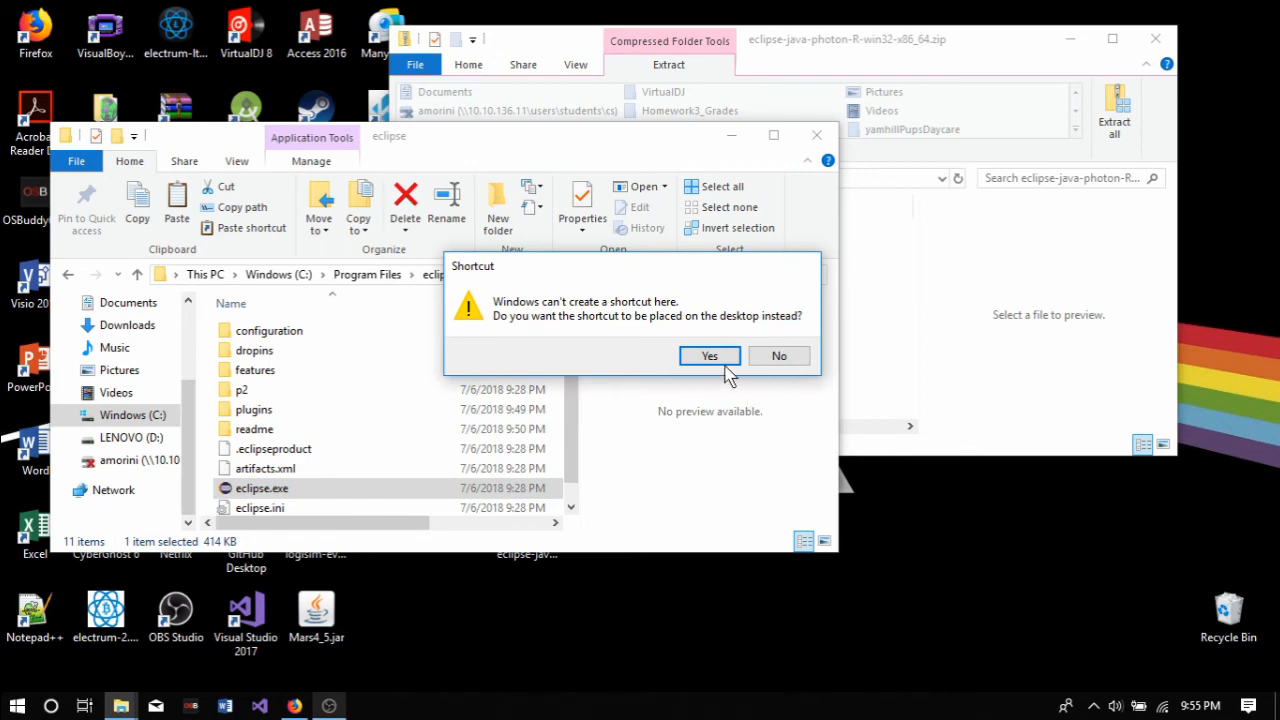
{"action": "left_click", "coordinate": [722, 360]}
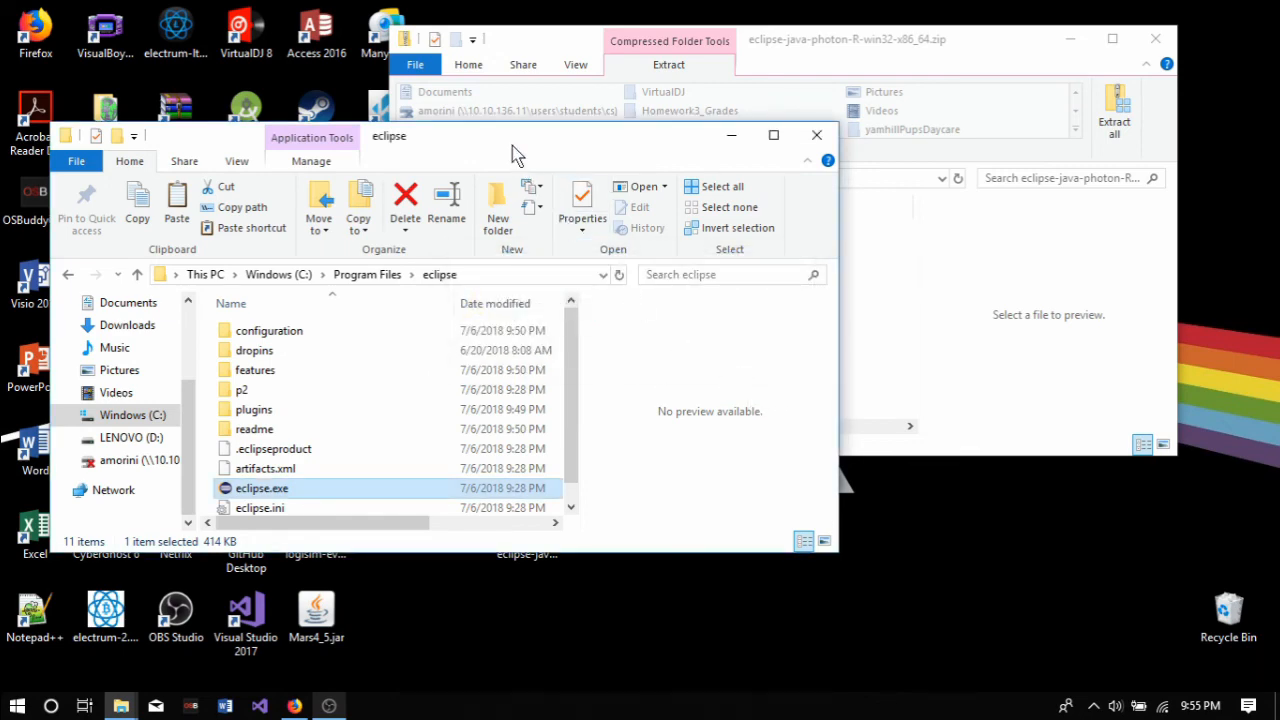
{"action": "left_click_drag", "start_coordinate": [514, 151], "coordinate": [880, 43]}
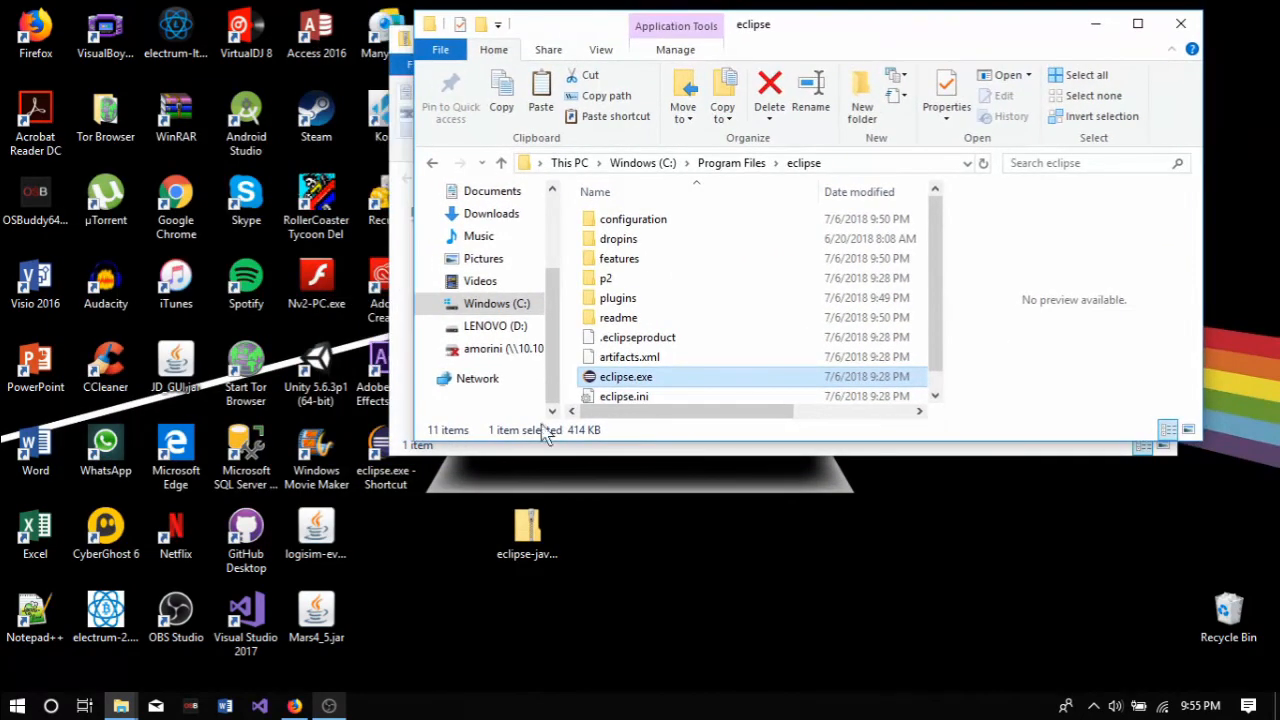
{"action": "left_click", "coordinate": [1098, 26]}
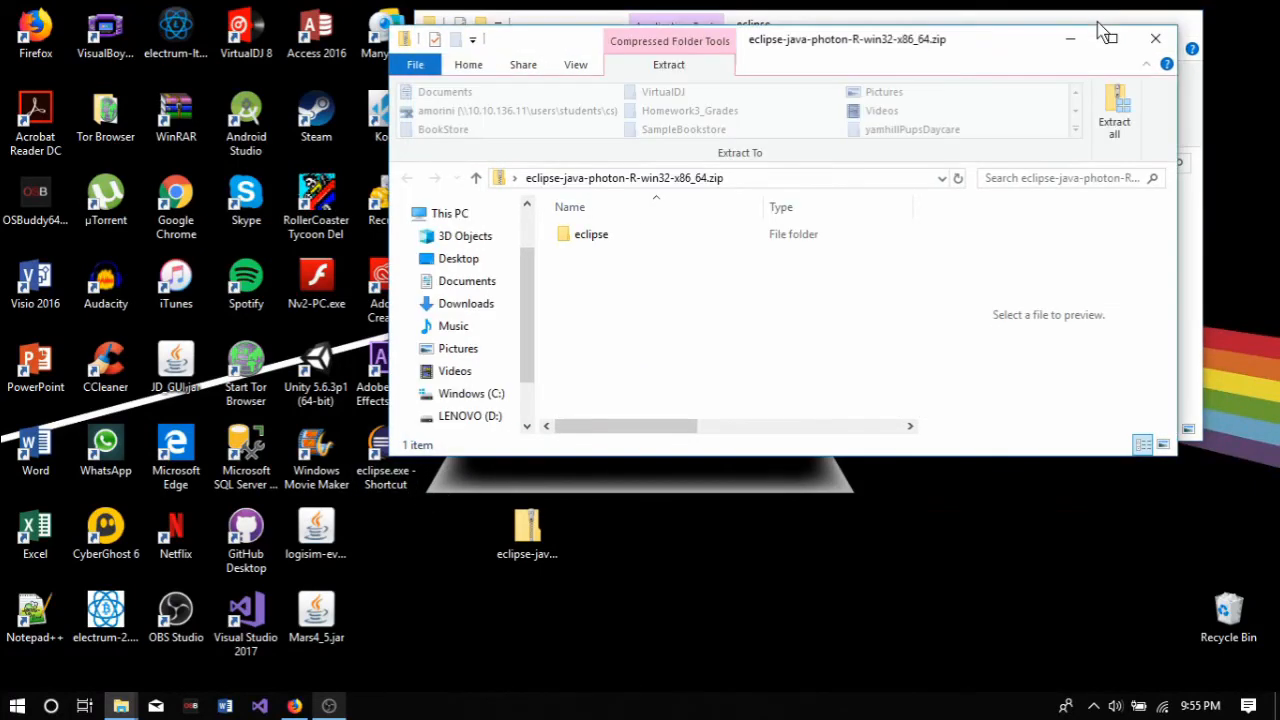
{"action": "left_click", "coordinate": [1072, 42]}
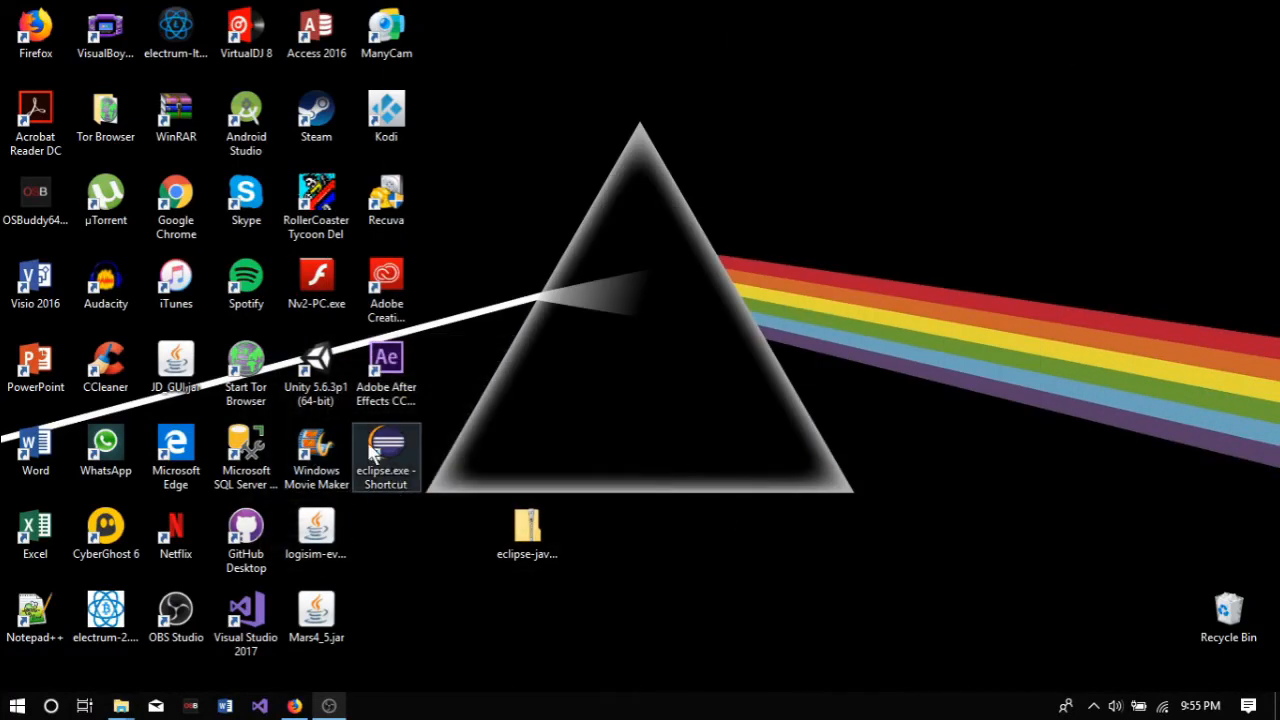
Step: Rename the eclipse.exe desktop shortcut as Eclipse Photon IDE
{"action": "right_click", "coordinate": [393, 478]}
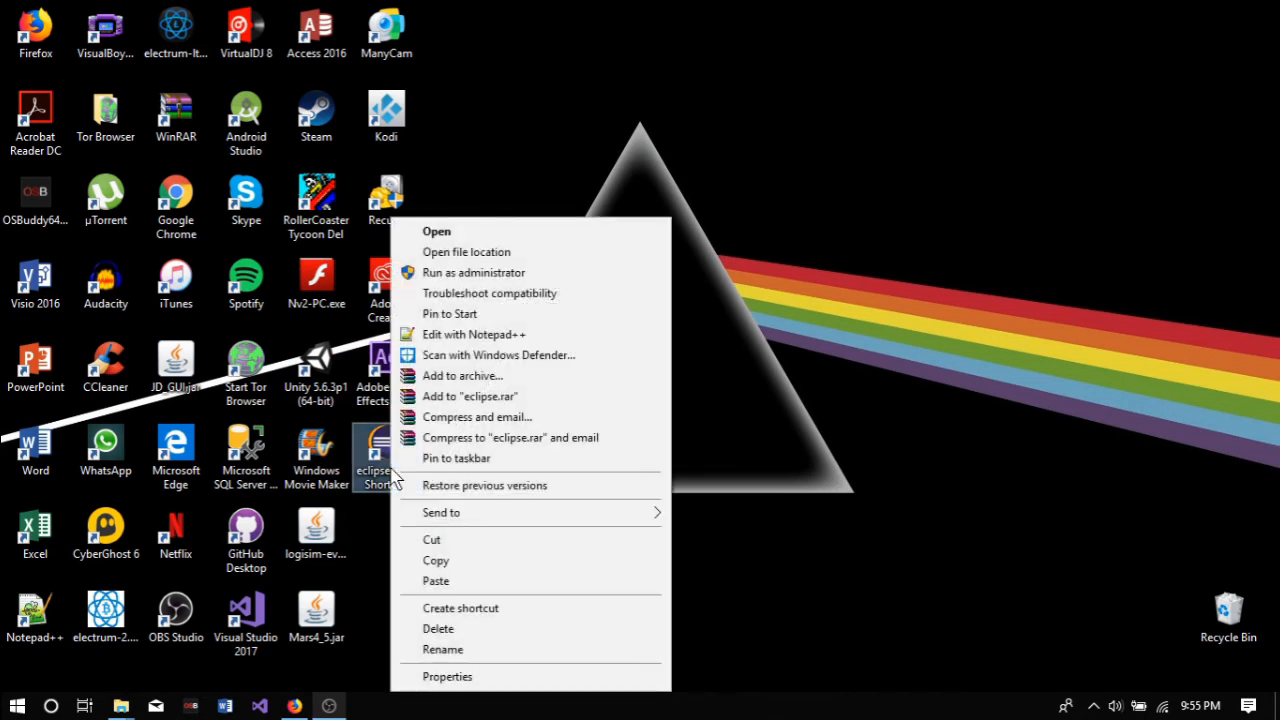
{"action": "left_click", "coordinate": [467, 651]}
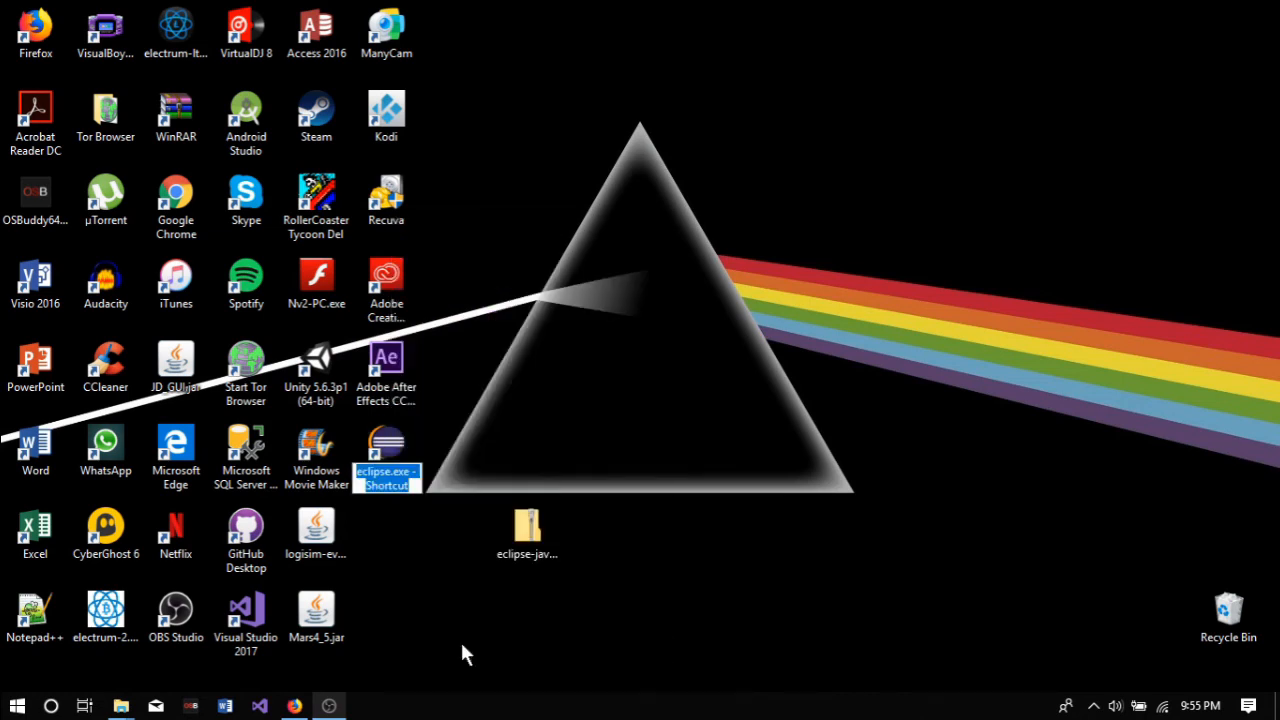
{"action": "type", "text": "E"}
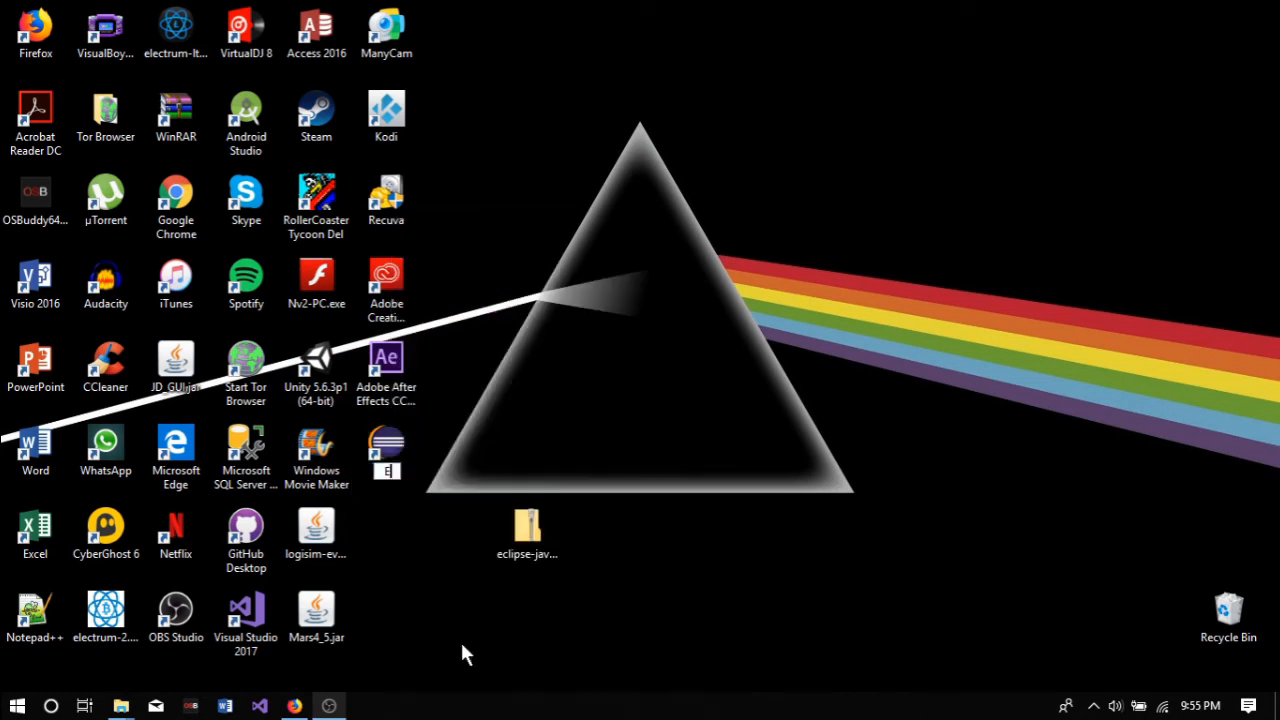
{"action": "type", "text": "clipse Photon IDE"}
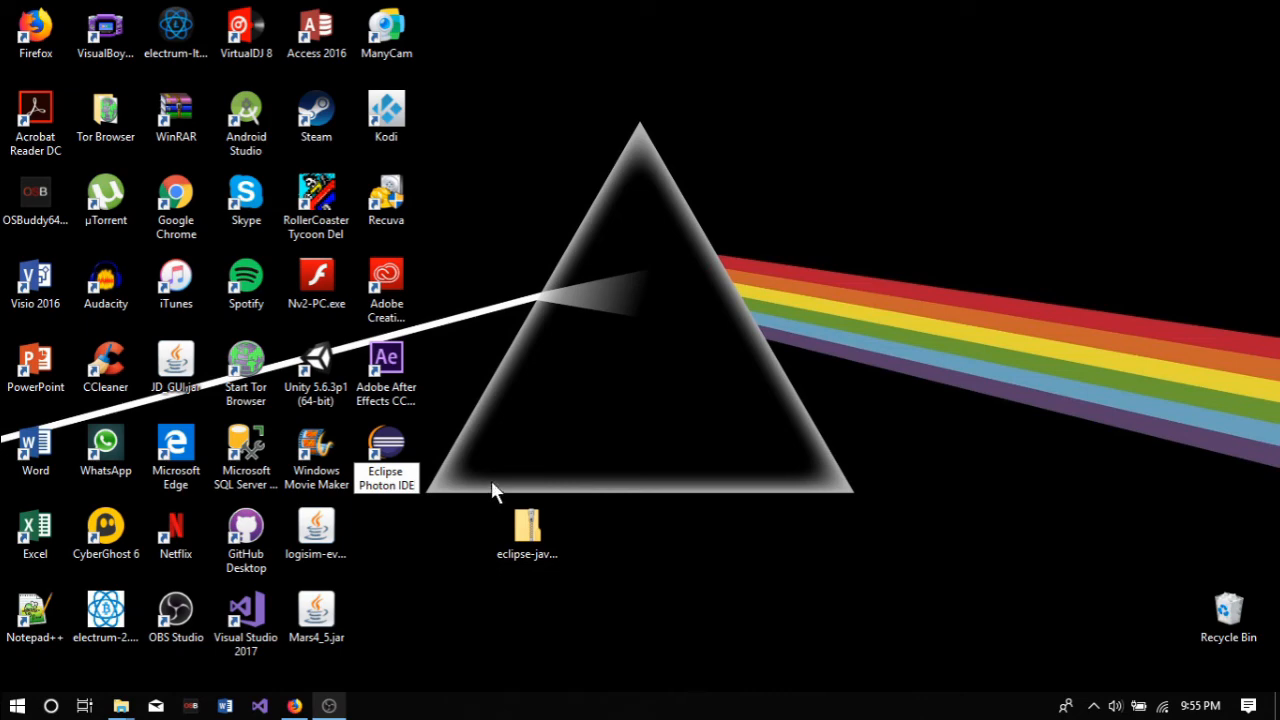
{"action": "key", "text": "Return"}
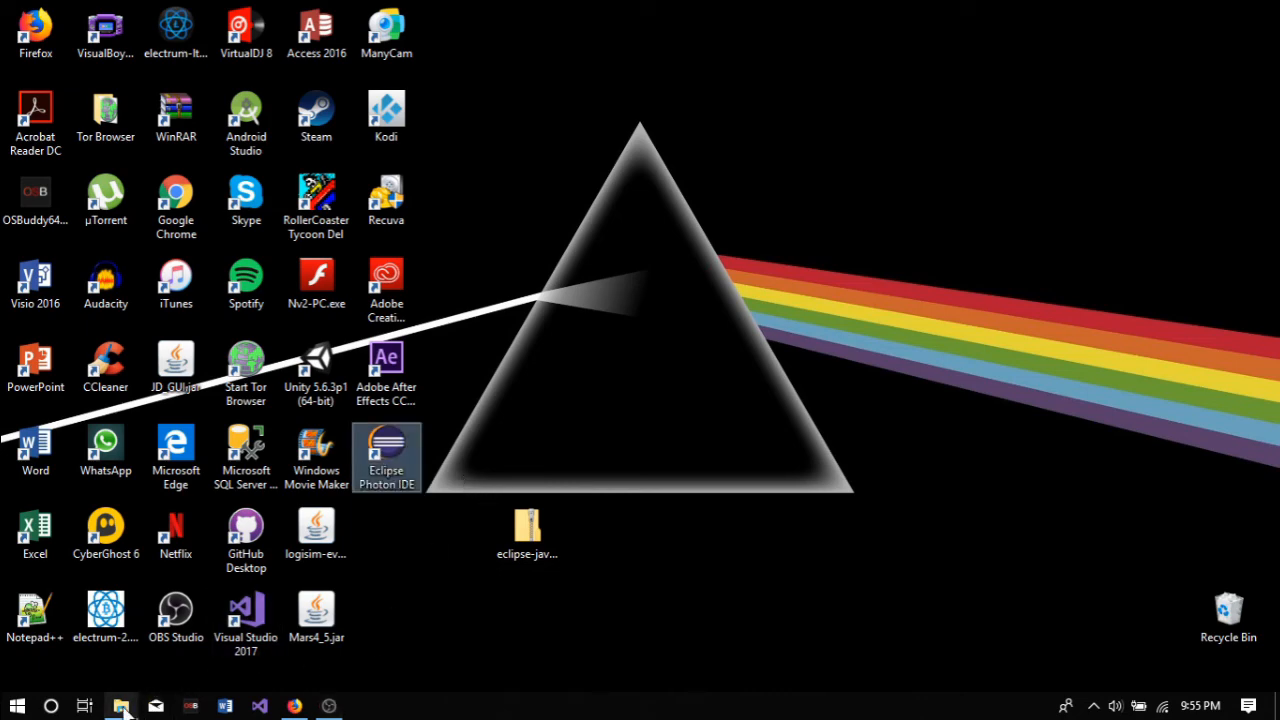
Step: Close the minimized folder windows and delete the Eclipse zip archive from the desktop
{"action": "mouse_move", "coordinate": [121, 706]}
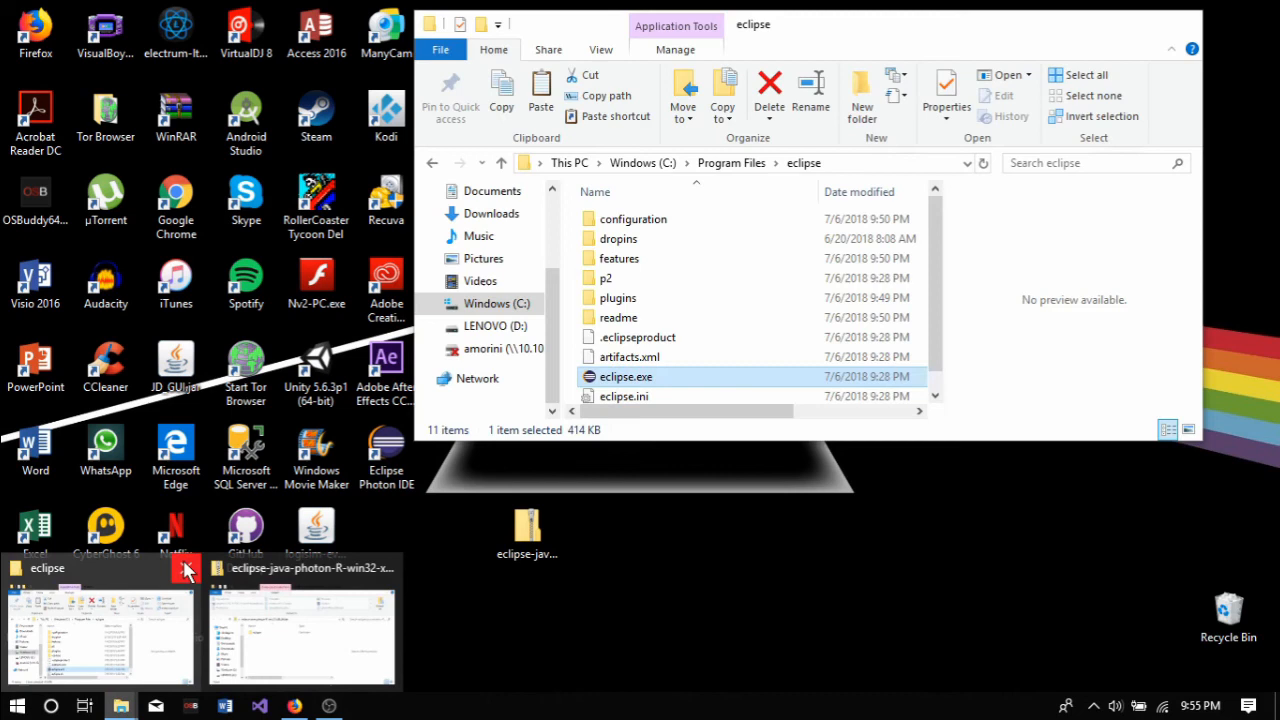
{"action": "left_click", "coordinate": [186, 570]}
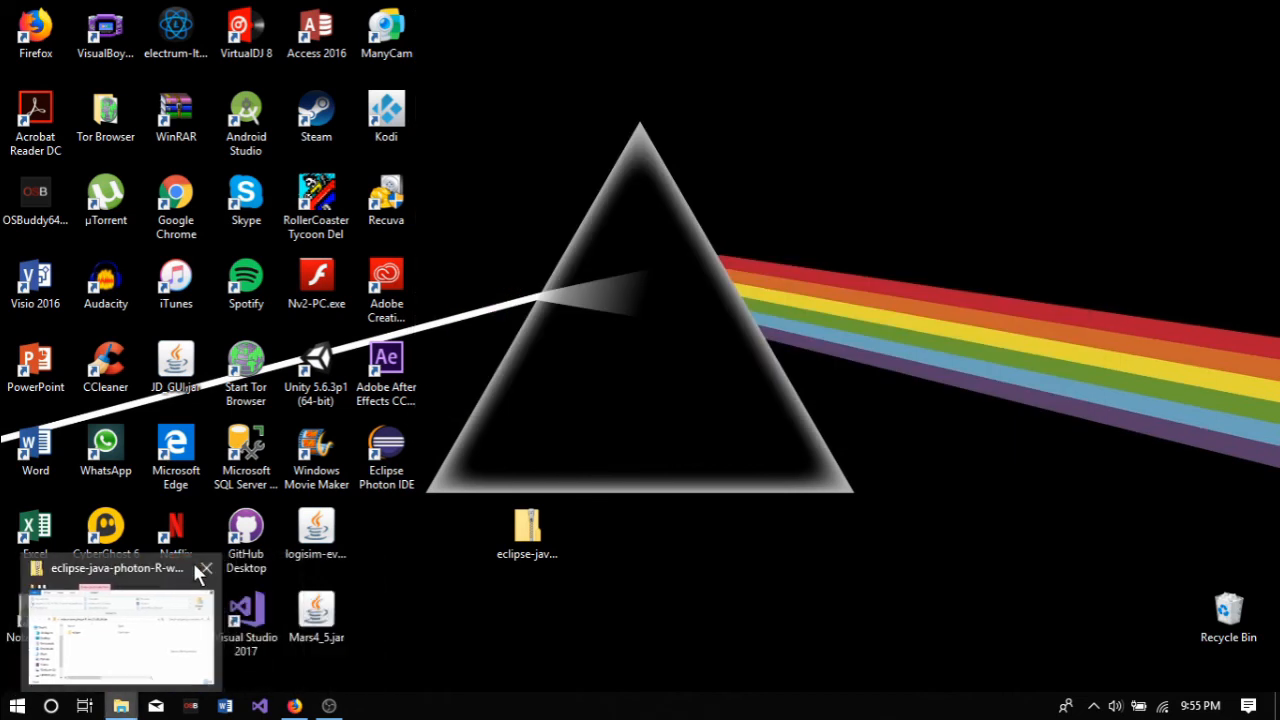
{"action": "left_click", "coordinate": [205, 570]}
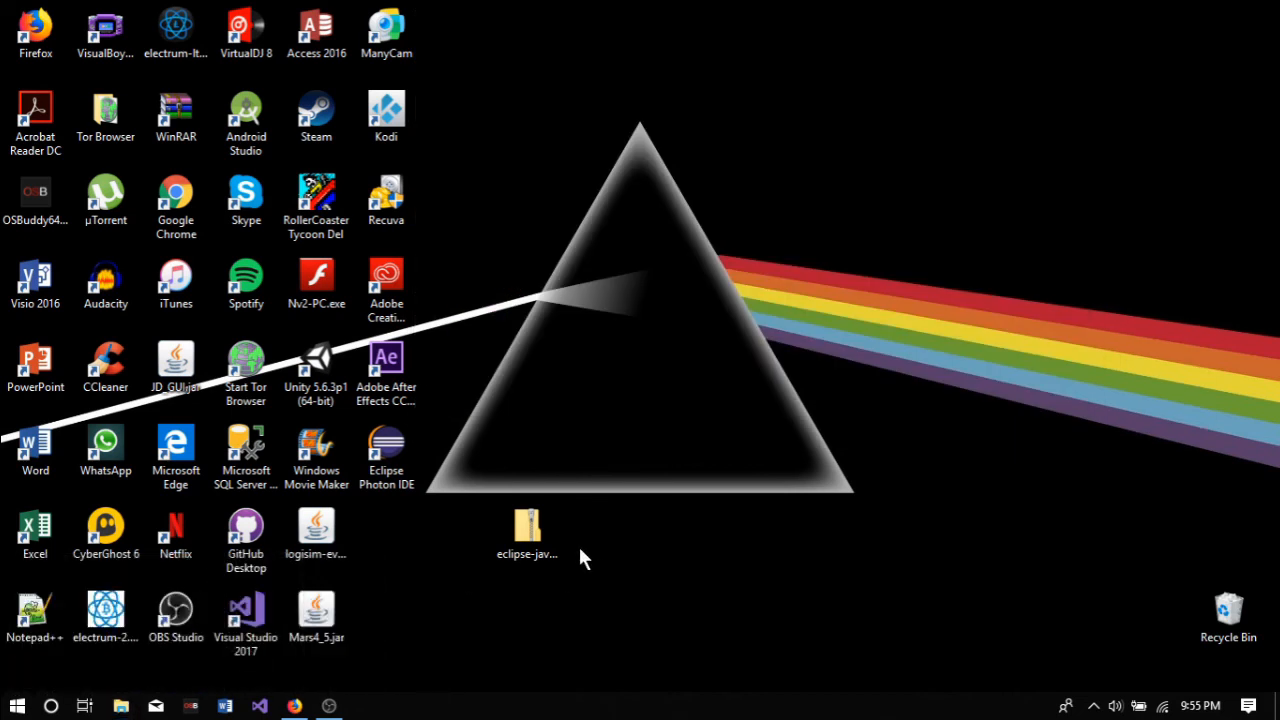
{"action": "left_click", "coordinate": [549, 541]}
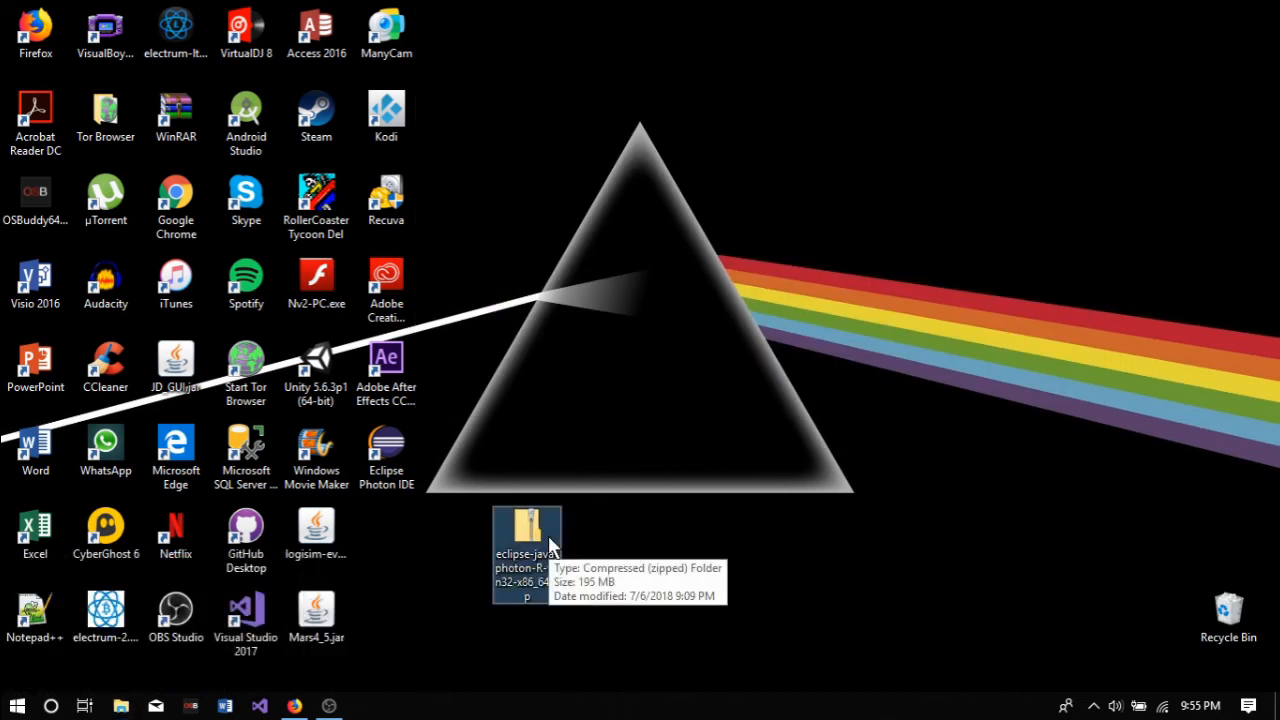
{"action": "key", "text": "Delete"}
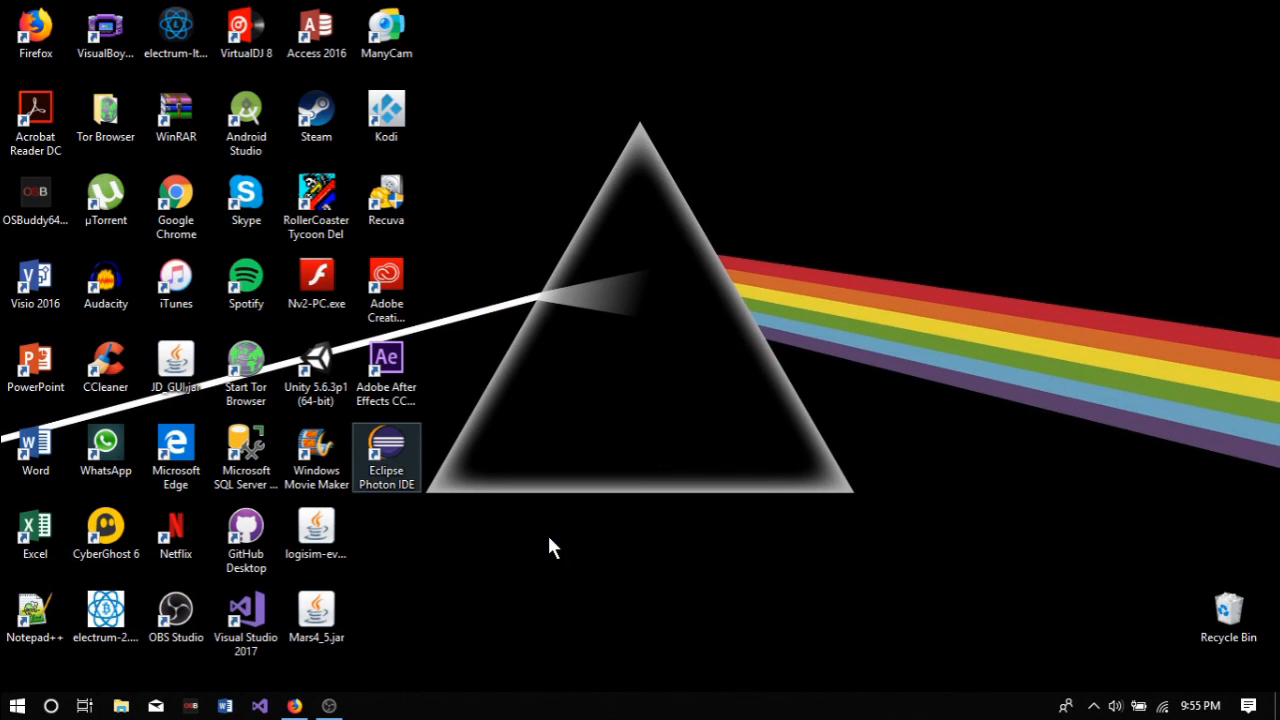
{"action": "left_click", "coordinate": [549, 546]}
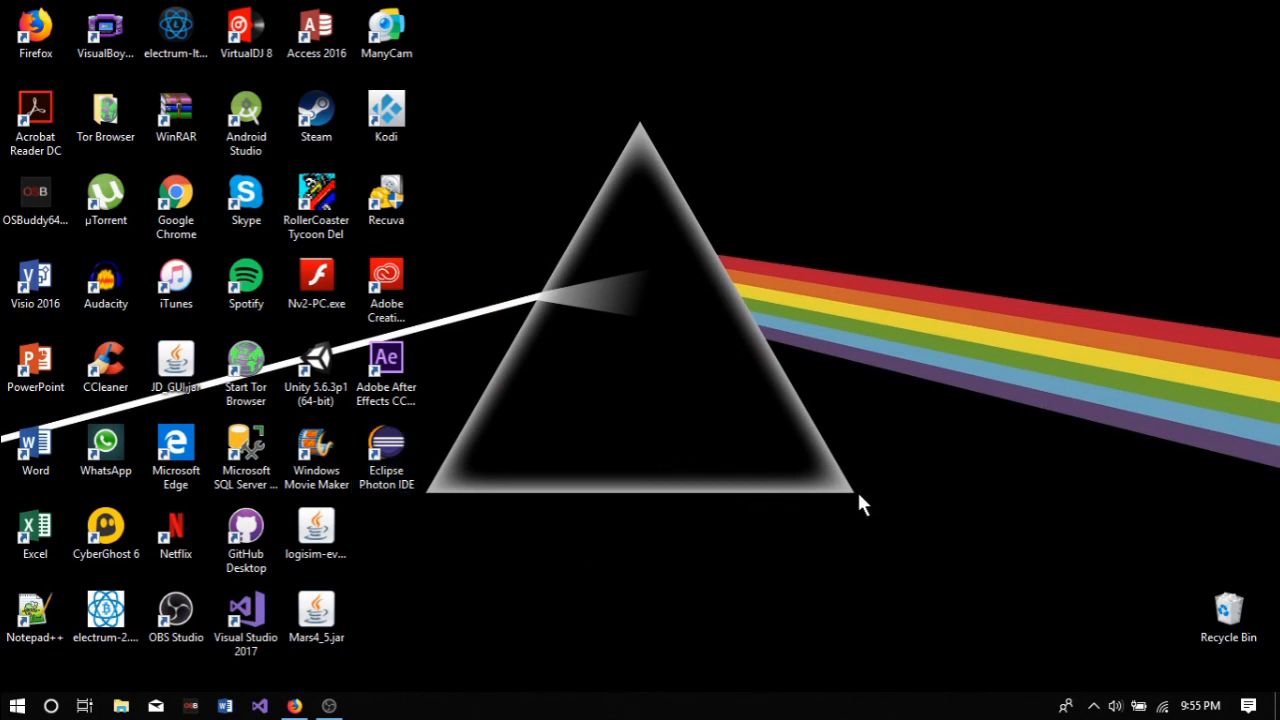